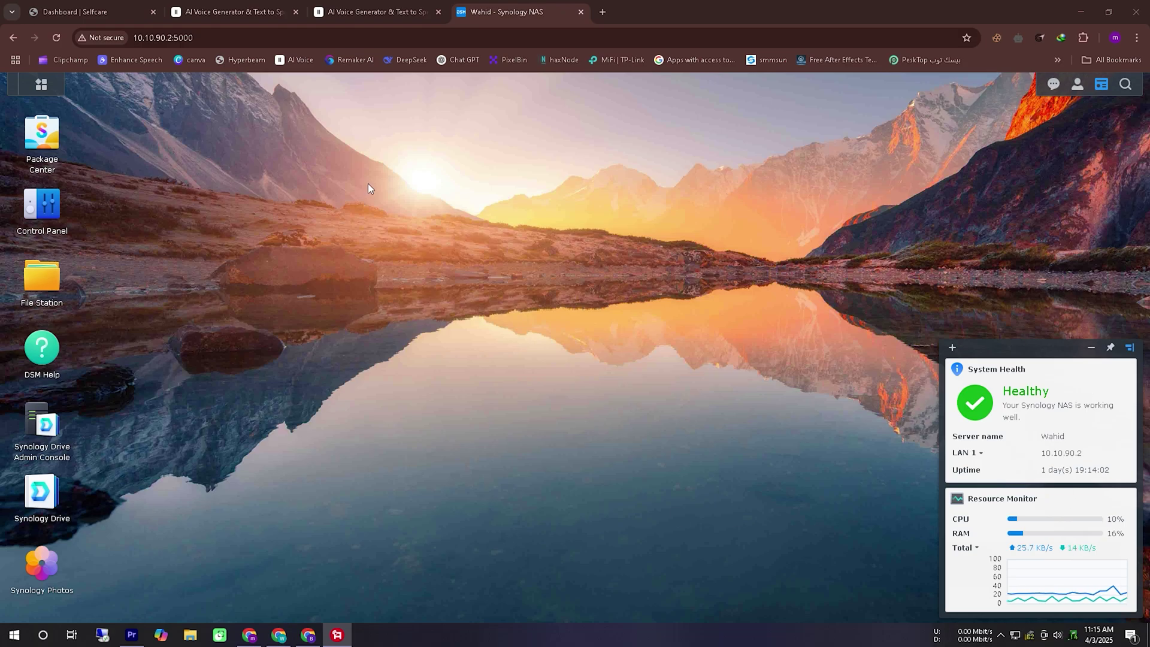
# - Highlight Package Center with a red annotation and open its package catalogue
pyautogui.moveTo(72, 153); pyautogui.dragTo(162, 206)
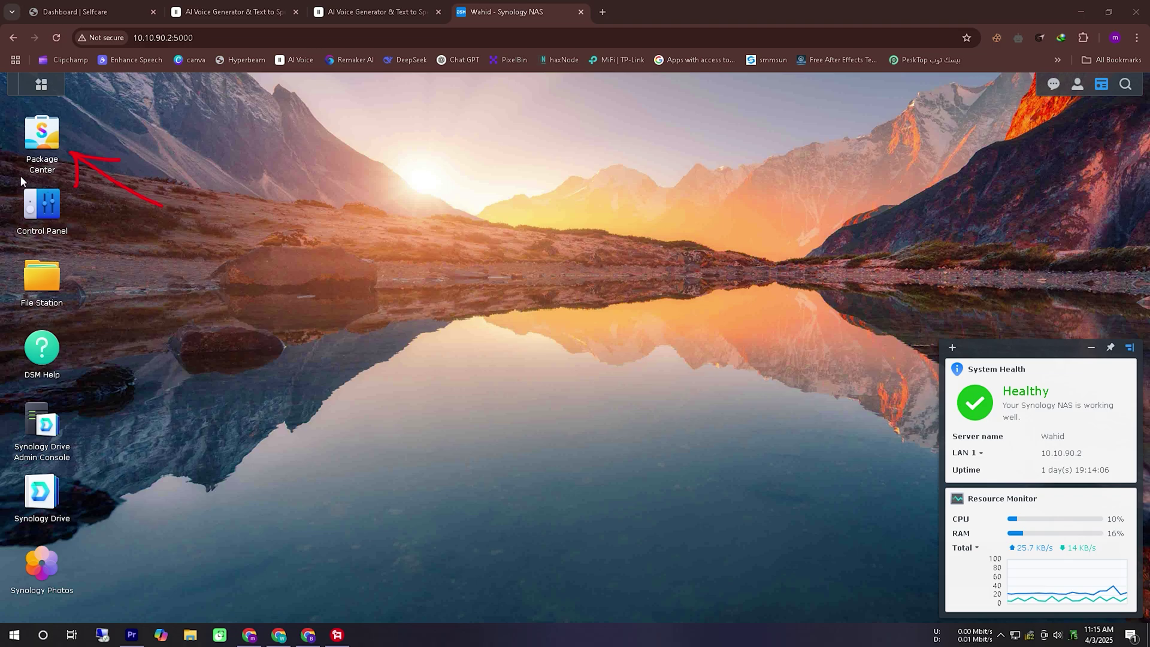
pyautogui.moveTo(10, 123); pyautogui.dragTo(43, 185)
pyautogui.click(42, 135)
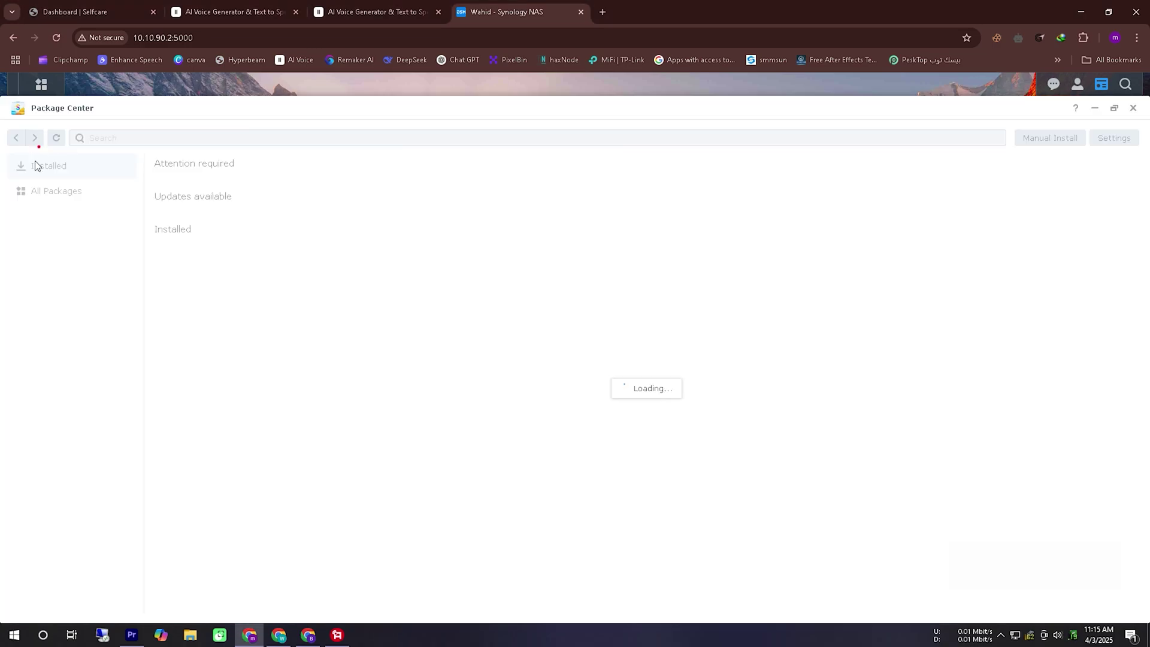
pyautogui.scroll(-15, 506, 359)
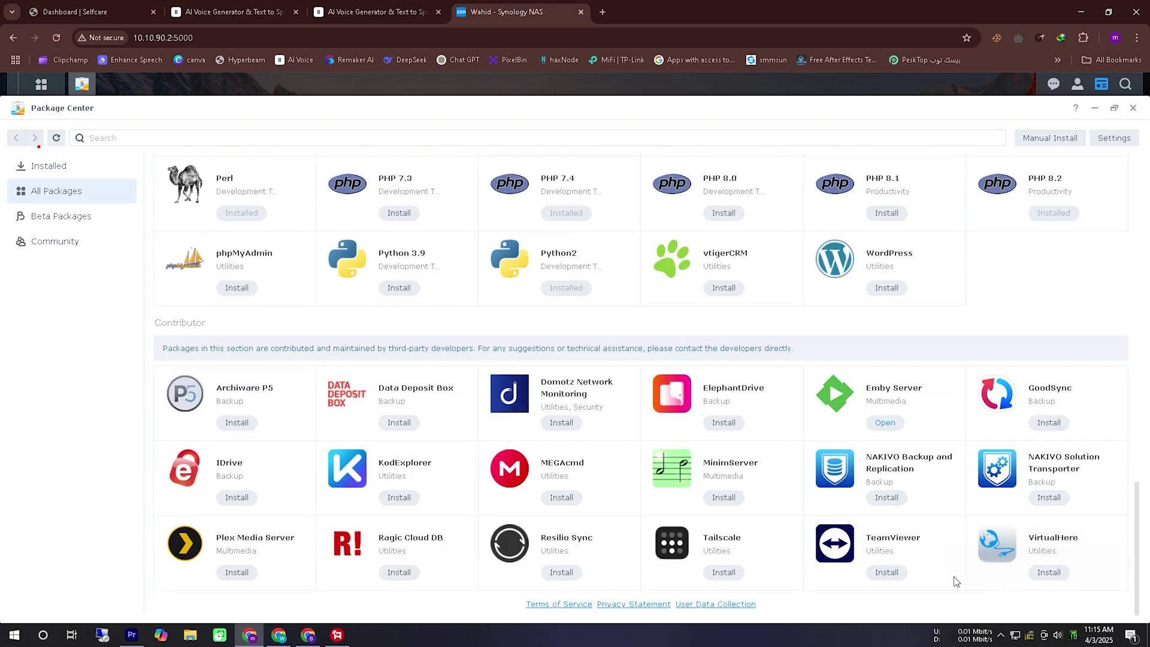
# - Mark the Tailscale package in the catalogue and install it on the NAS
pyautogui.moveTo(656, 590)
pyautogui.mouseDown()
pyautogui.moveTo(773, 546)
pyautogui.moveTo(653, 530)
pyautogui.moveTo(671, 593)
pyautogui.mouseUp()
pyautogui.moveTo(771, 518)
pyautogui.mouseDown()
pyautogui.moveTo(739, 568)
pyautogui.moveTo(788, 560)
pyautogui.mouseUp()
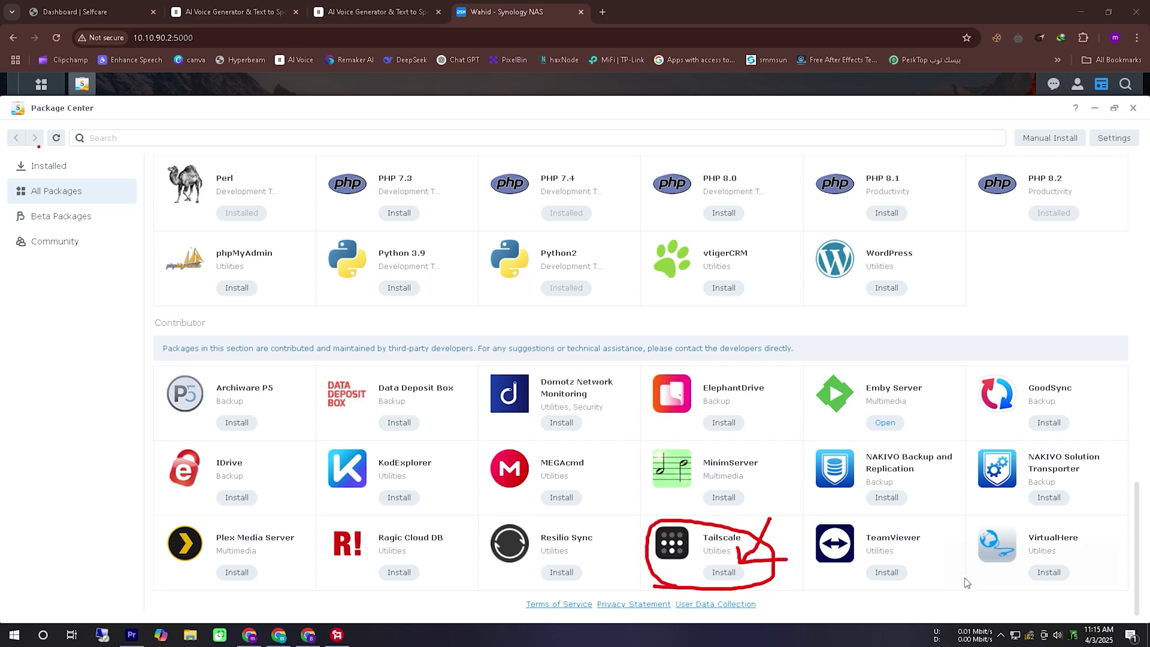
pyautogui.click(776, 584)
pyautogui.click(301, 233)
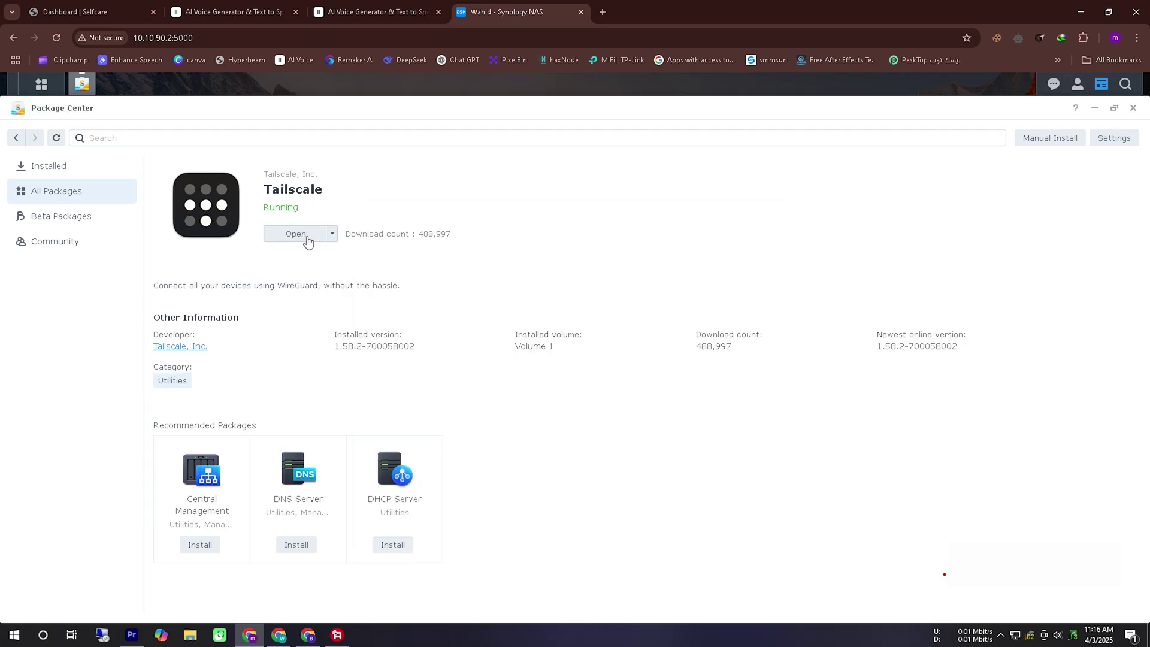
# - Launch Tailscale from the NAS, sign in with the Google account and connect to the tailnet
pyautogui.click(307, 235)
pyautogui.click(614, 217)
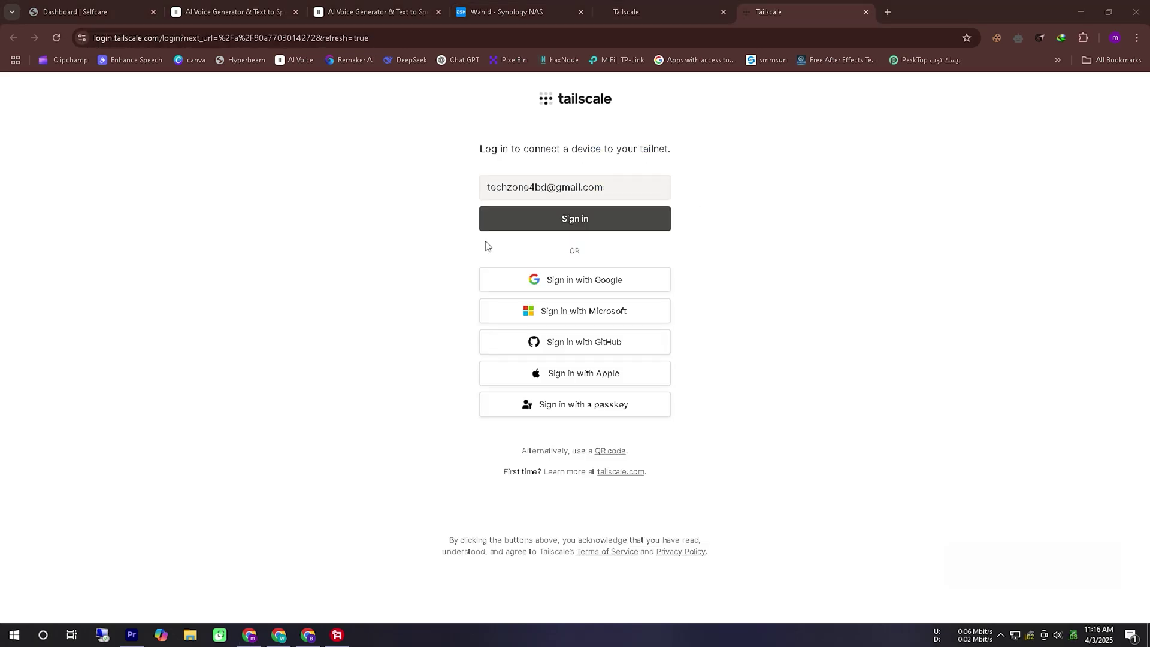
pyautogui.moveTo(460, 238)
pyautogui.mouseDown()
pyautogui.moveTo(731, 235)
pyautogui.moveTo(509, 150)
pyautogui.moveTo(533, 244)
pyautogui.mouseUp()
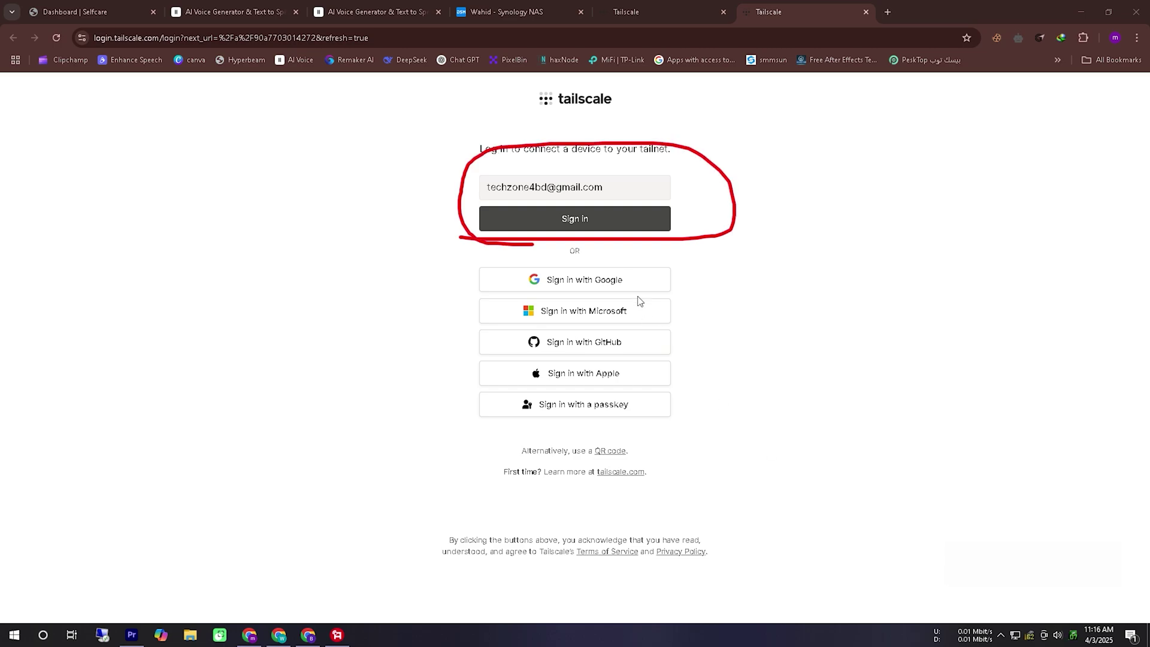
pyautogui.moveTo(460, 295)
pyautogui.mouseDown()
pyautogui.moveTo(657, 303)
pyautogui.moveTo(593, 267)
pyautogui.moveTo(469, 277)
pyautogui.moveTo(516, 298)
pyautogui.mouseUp()
pyautogui.moveTo(673, 311)
pyautogui.mouseDown()
pyautogui.moveTo(688, 360)
pyautogui.moveTo(667, 393)
pyautogui.mouseUp()
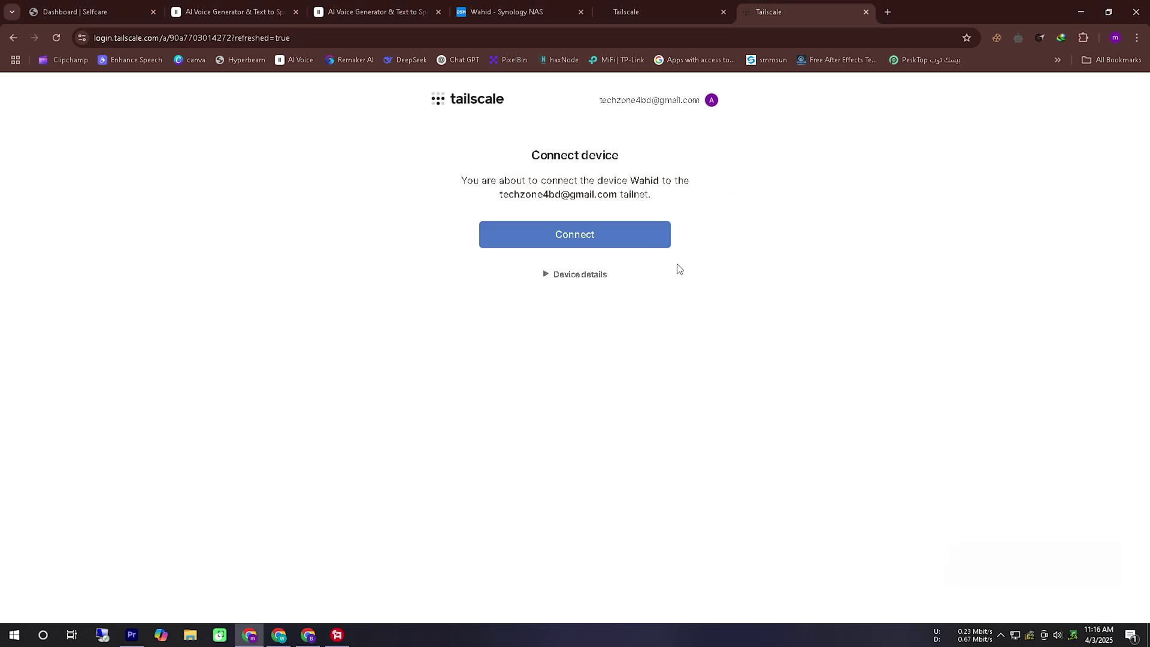
pyautogui.click(586, 243)
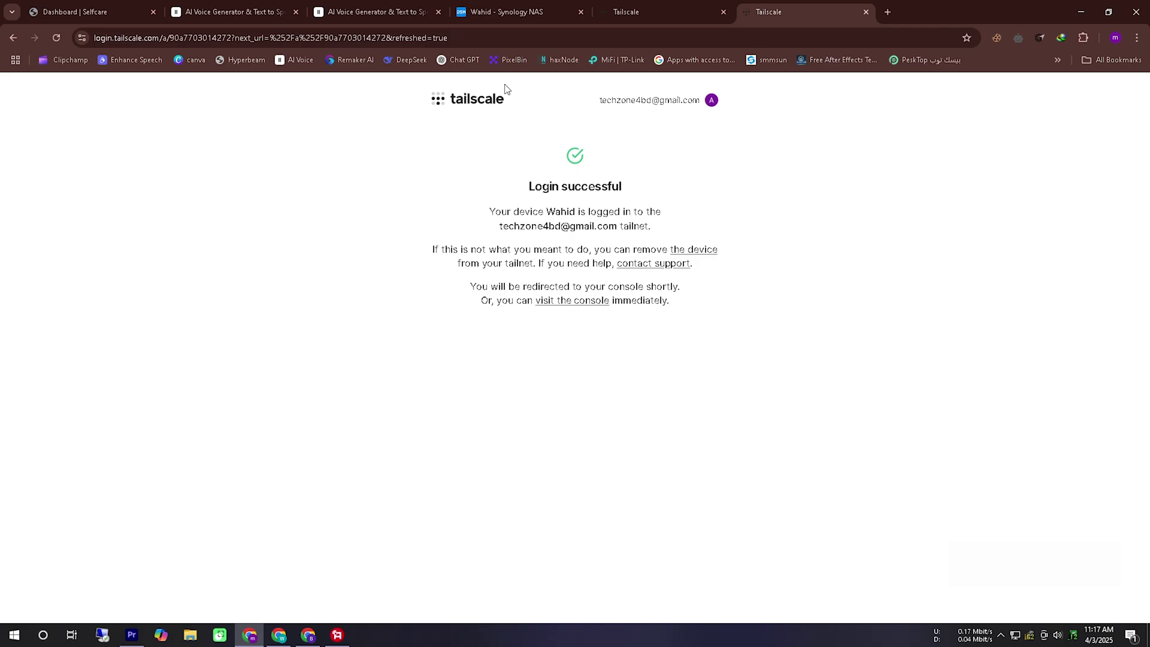
# - In a new browser tab, check the Windows Tailscale client's status from the system tray
pyautogui.click(888, 12)
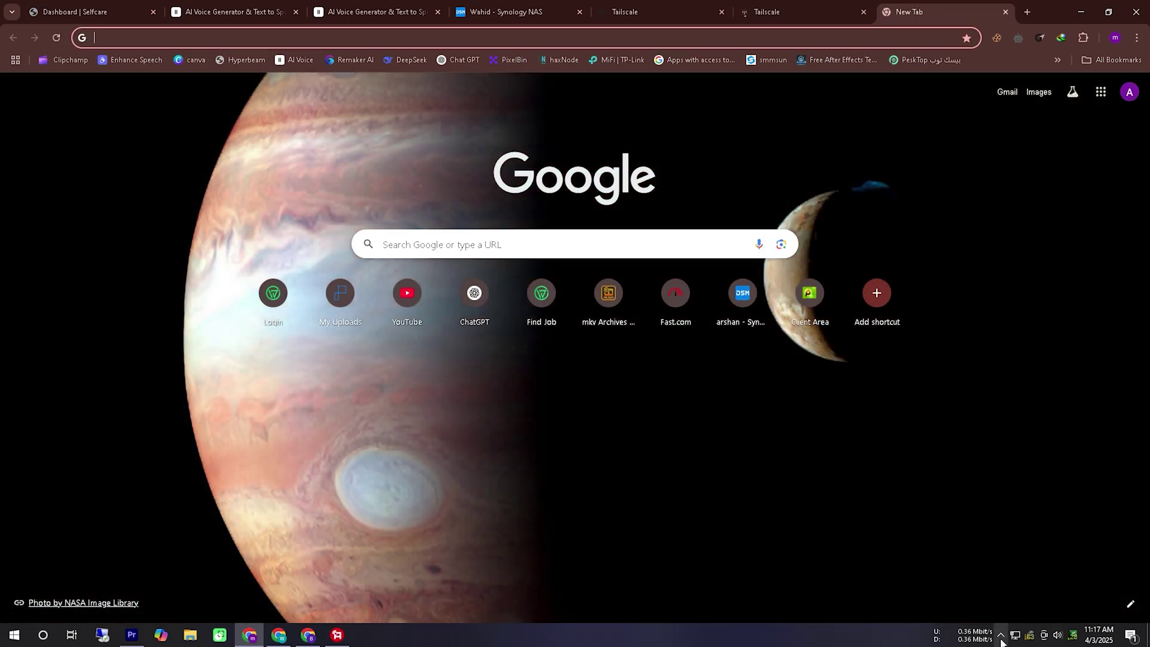
pyautogui.click(999, 635)
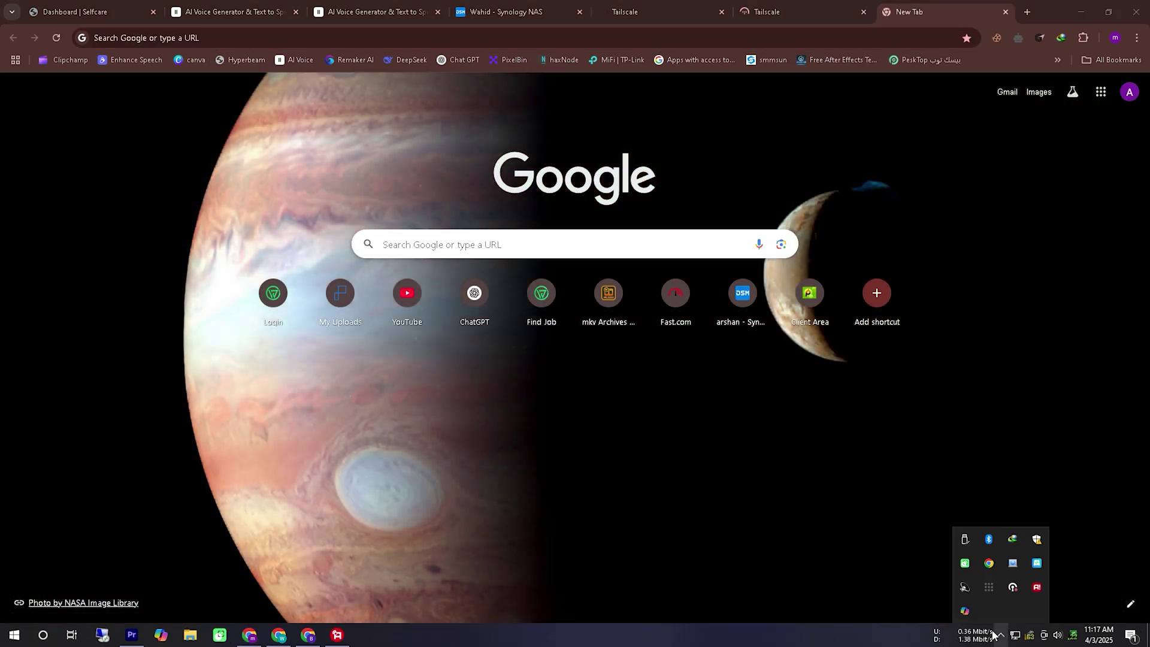
pyautogui.click(989, 590)
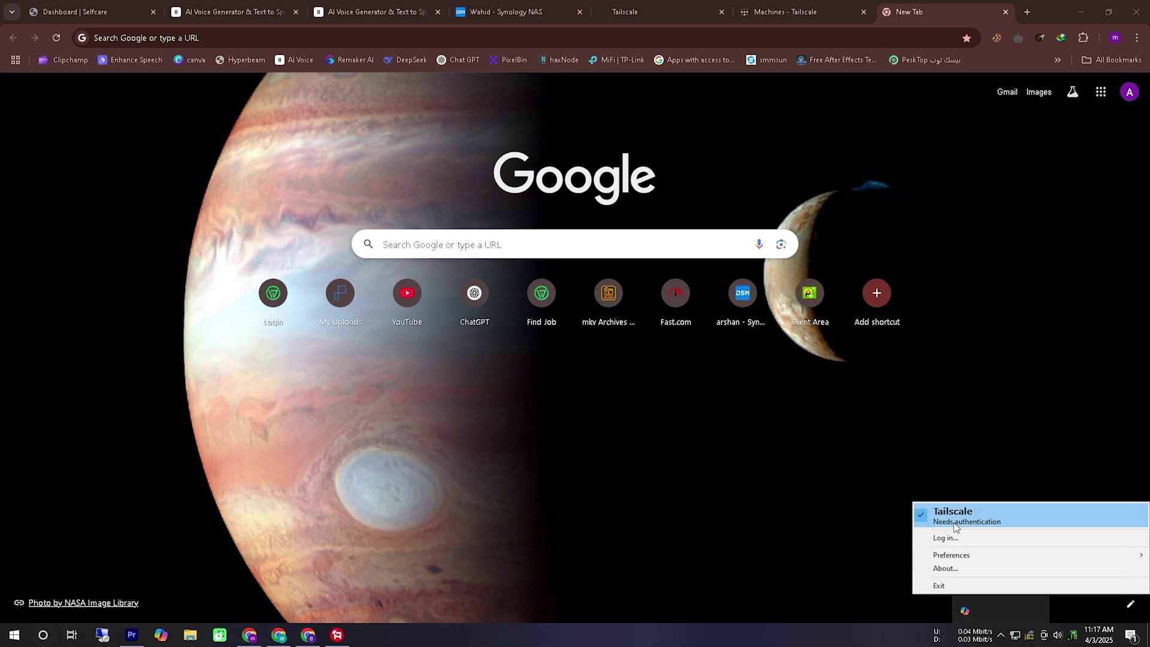
# - Open the Tailscale for Windows download page, mark the Windows download option, and reload it
pyautogui.click(1016, 514)
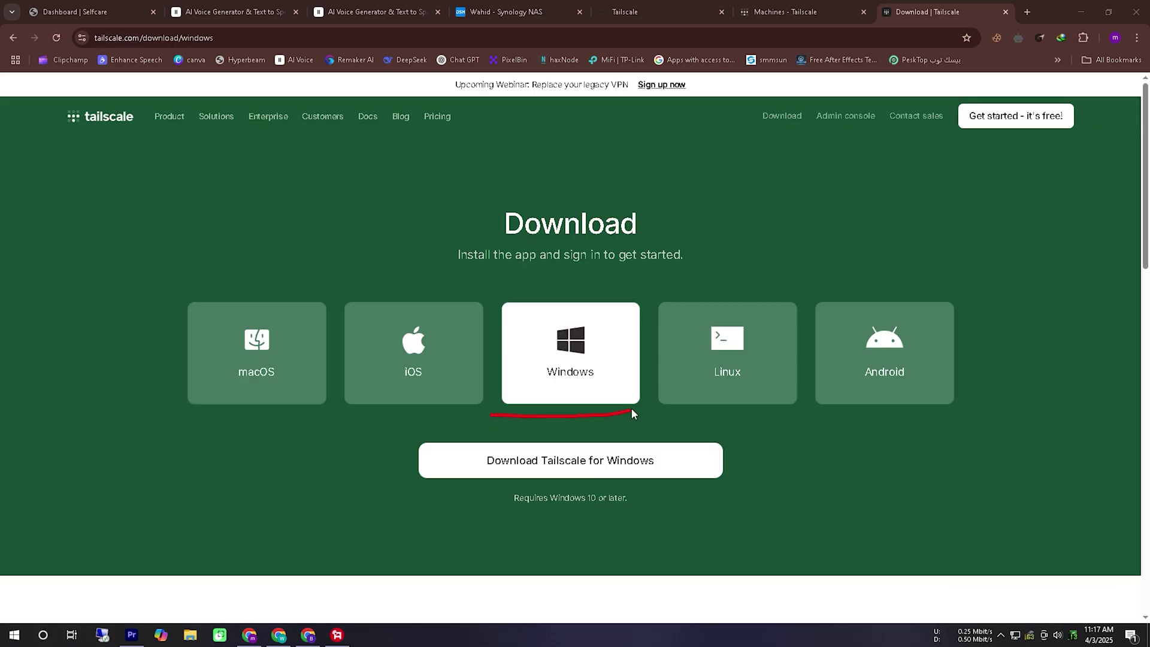
pyautogui.moveTo(631, 411)
pyautogui.mouseDown()
pyautogui.moveTo(590, 280)
pyautogui.moveTo(522, 412)
pyautogui.mouseUp()
pyautogui.moveTo(579, 442)
pyautogui.mouseDown()
pyautogui.moveTo(398, 445)
pyautogui.moveTo(710, 506)
pyautogui.moveTo(561, 427)
pyautogui.moveTo(546, 434)
pyautogui.mouseUp()
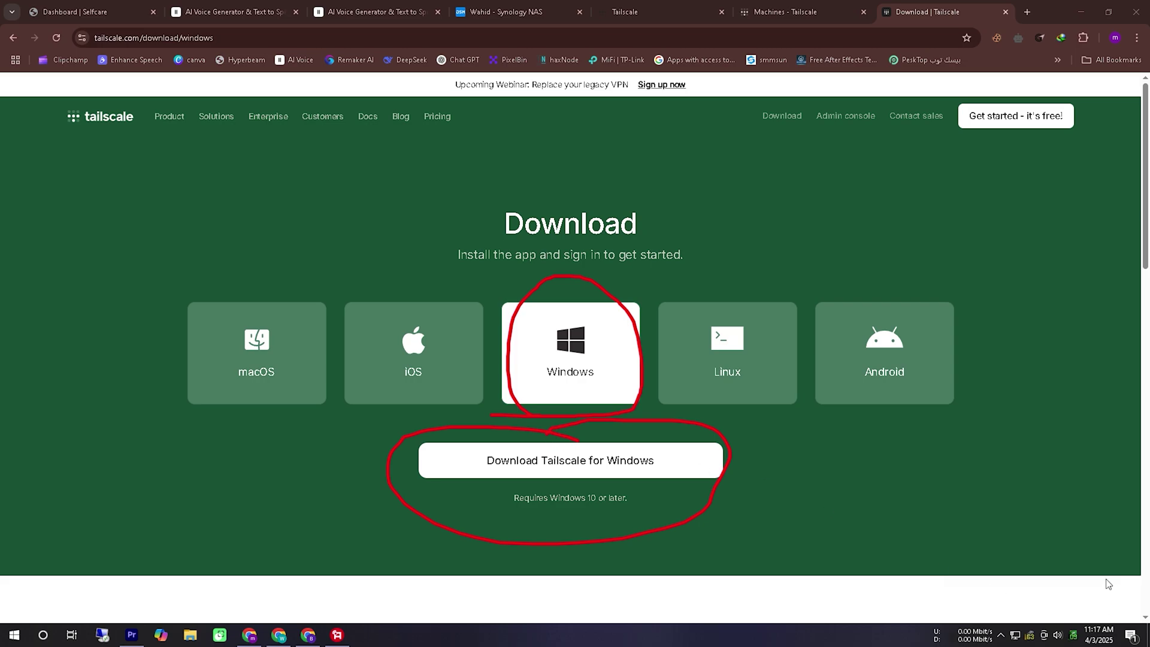
pyautogui.press('e')
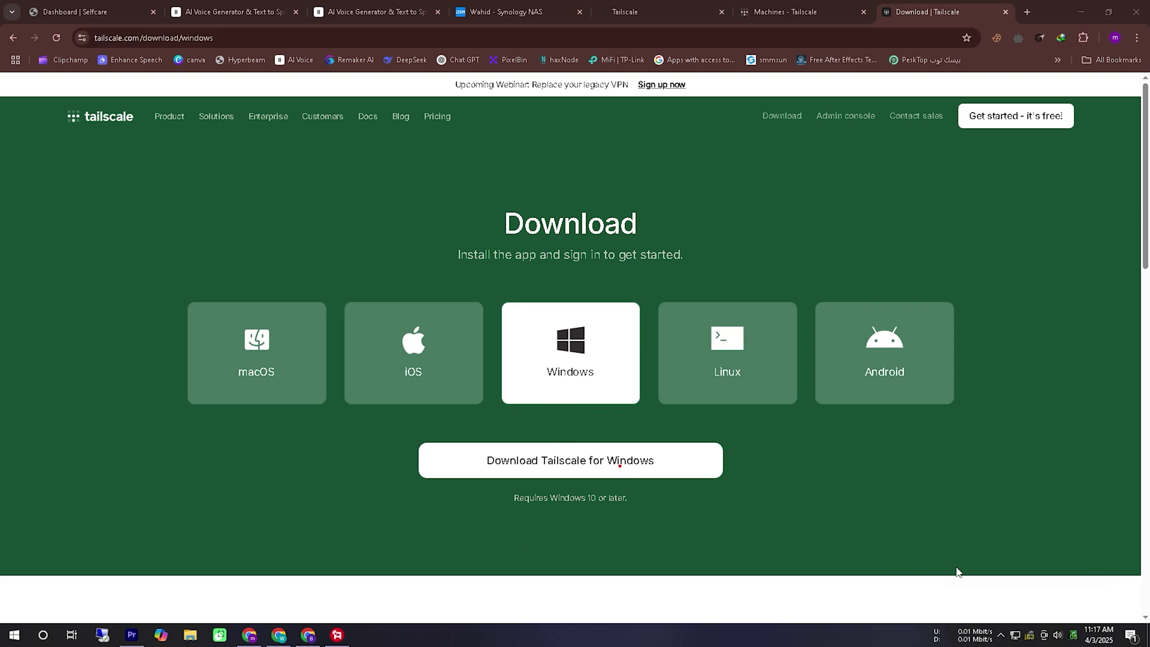
pyautogui.press('F5')
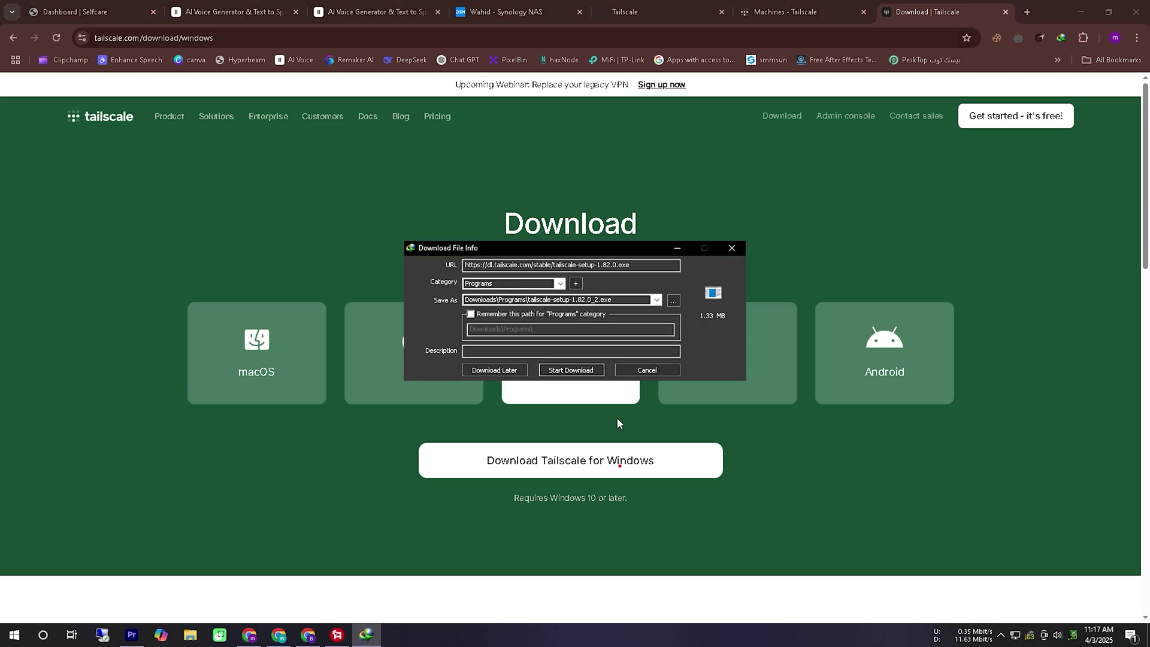
# - Download tailscale-setup-1.82.0.exe and open IDM's list of downloaded files
pyautogui.click(587, 371)
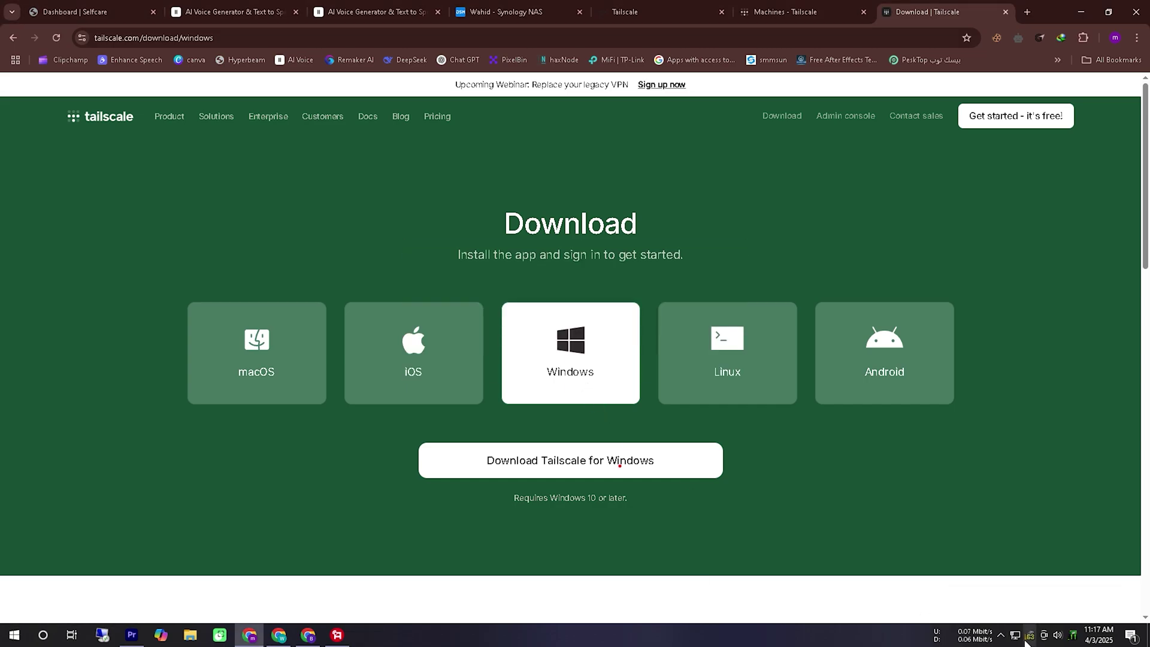
pyautogui.click(999, 636)
pyautogui.doubleClick(1012, 539)
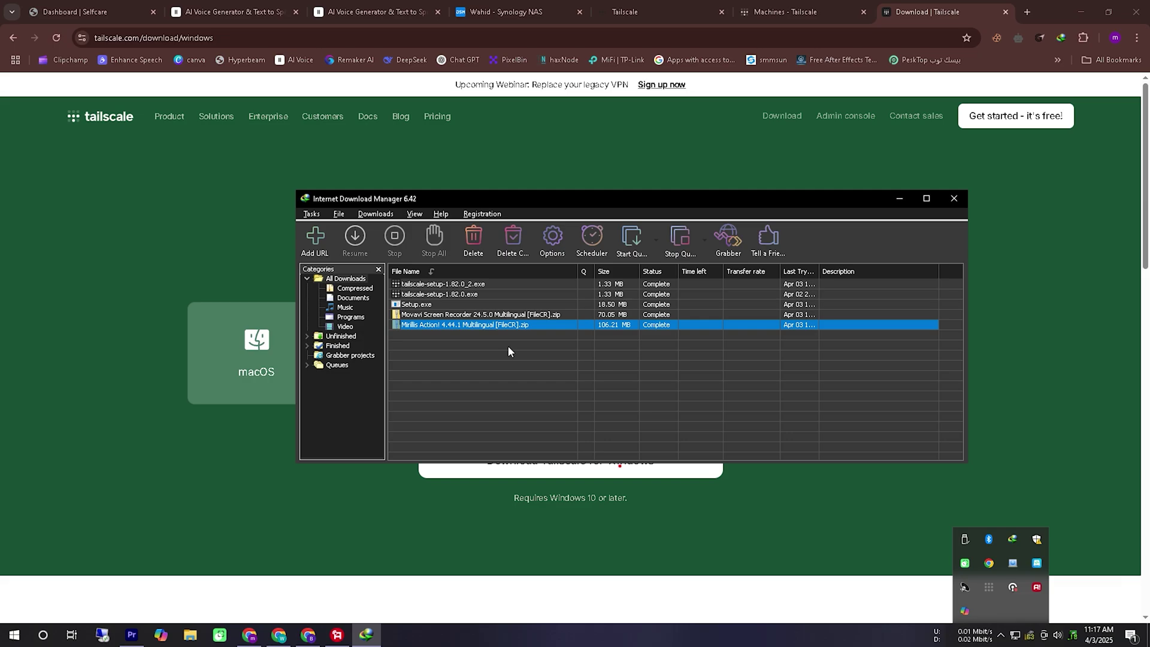
# - Run tailscale-setup-1.82.0.exe, choose repair, and approve the UAC prompt
pyautogui.doubleClick(455, 294)
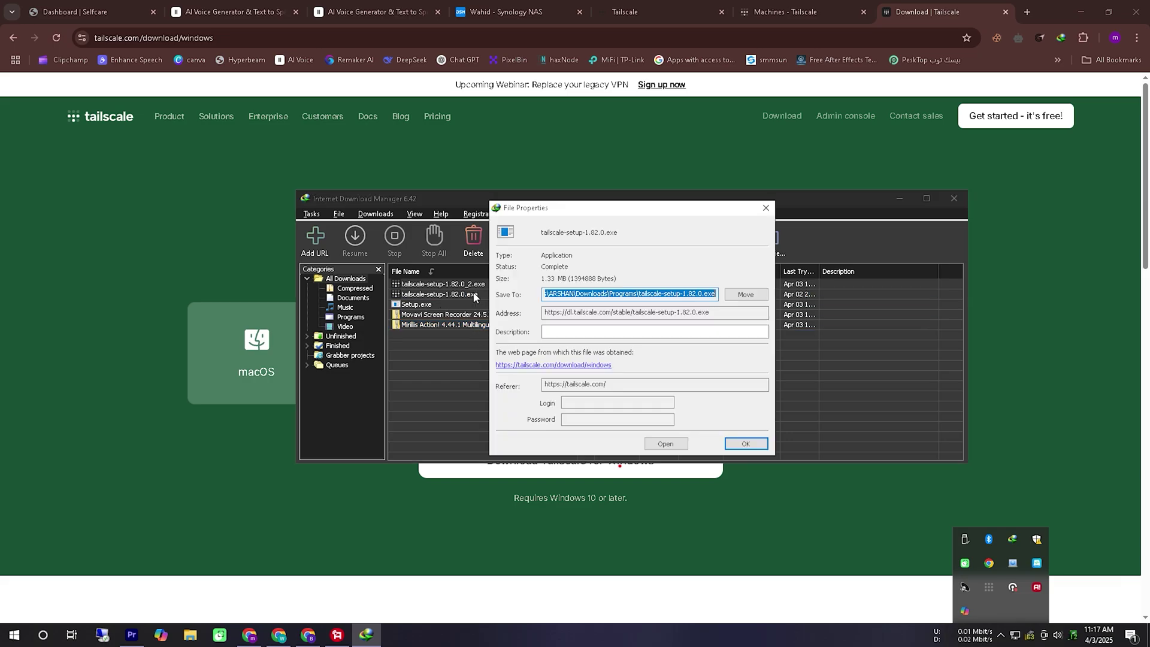
pyautogui.click(662, 451)
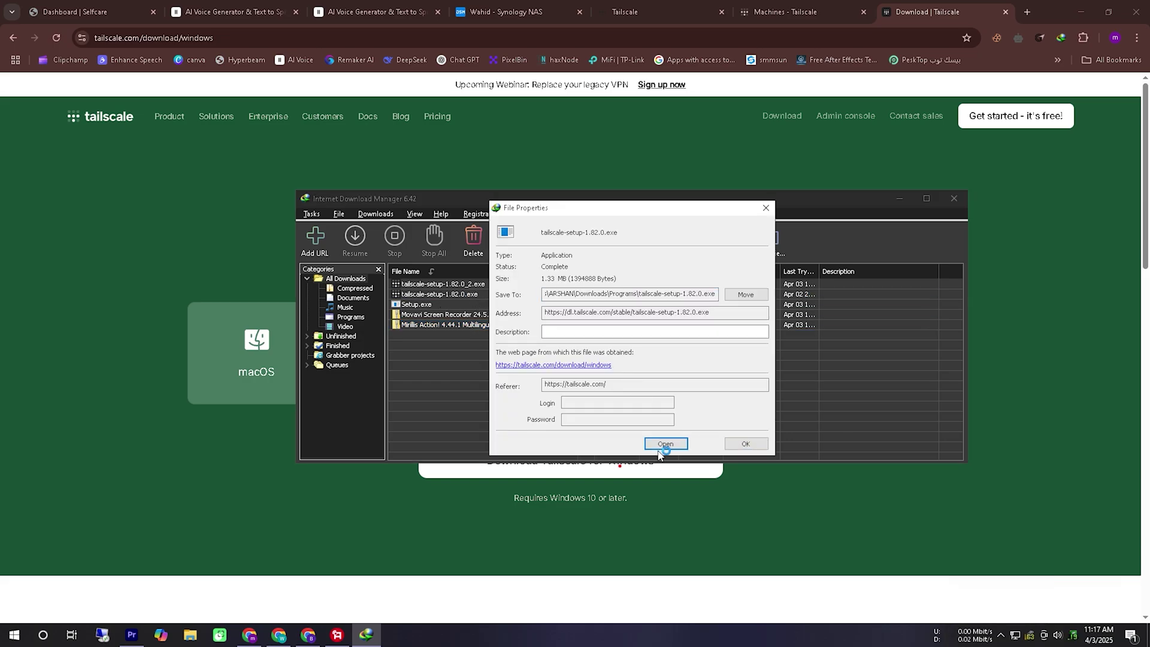
pyautogui.click(601, 407)
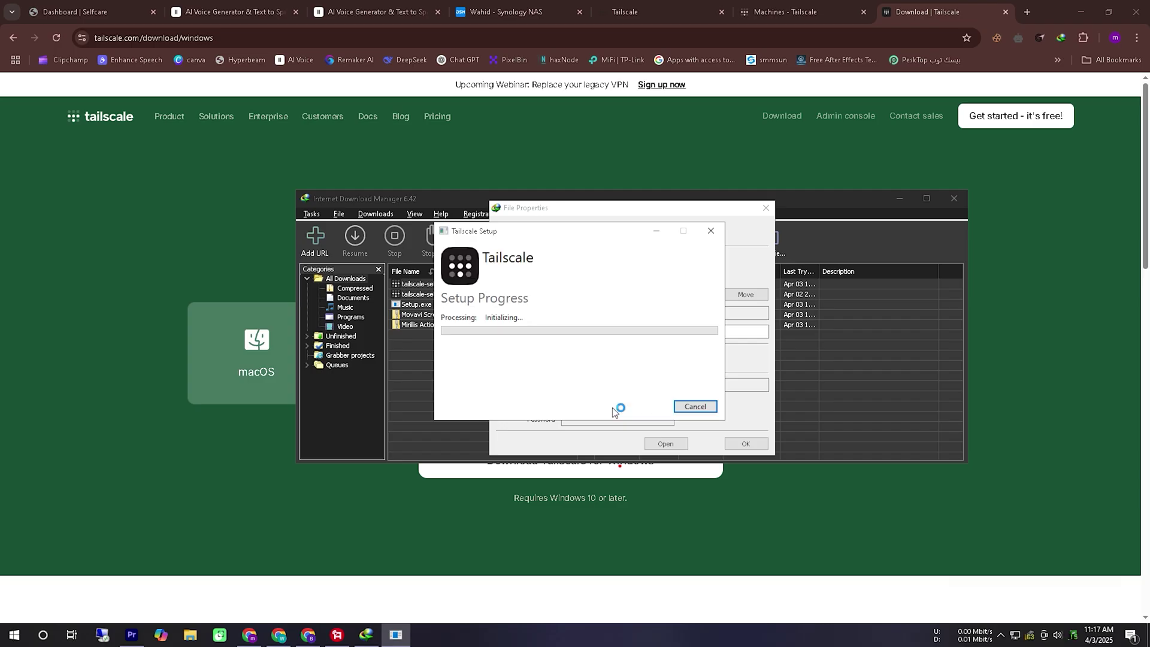
pyautogui.click(568, 401)
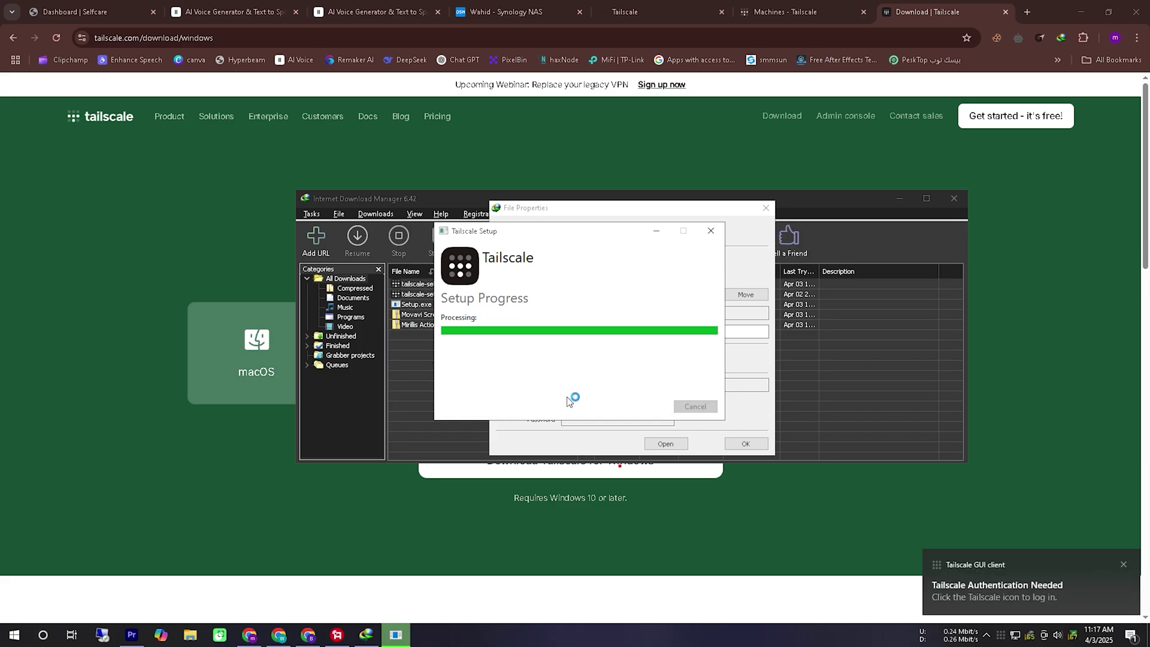
# - Close setup, connect this Windows PC to the tailnet, and reach the Admin console from the tray
pyautogui.click(695, 407)
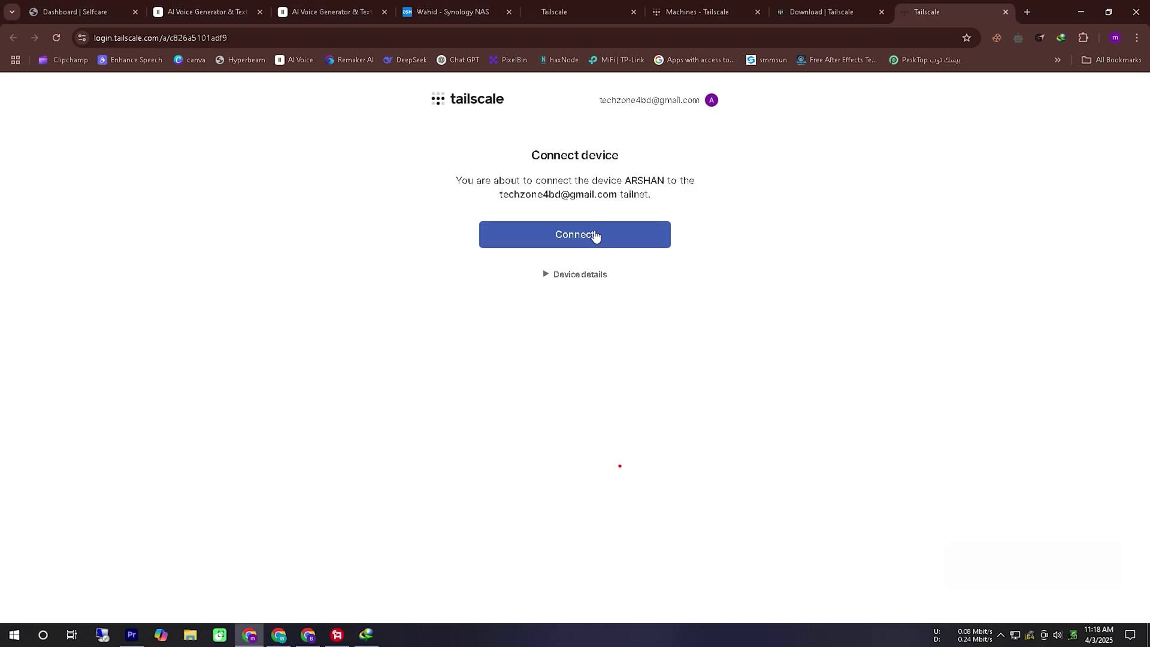
pyautogui.click(604, 234)
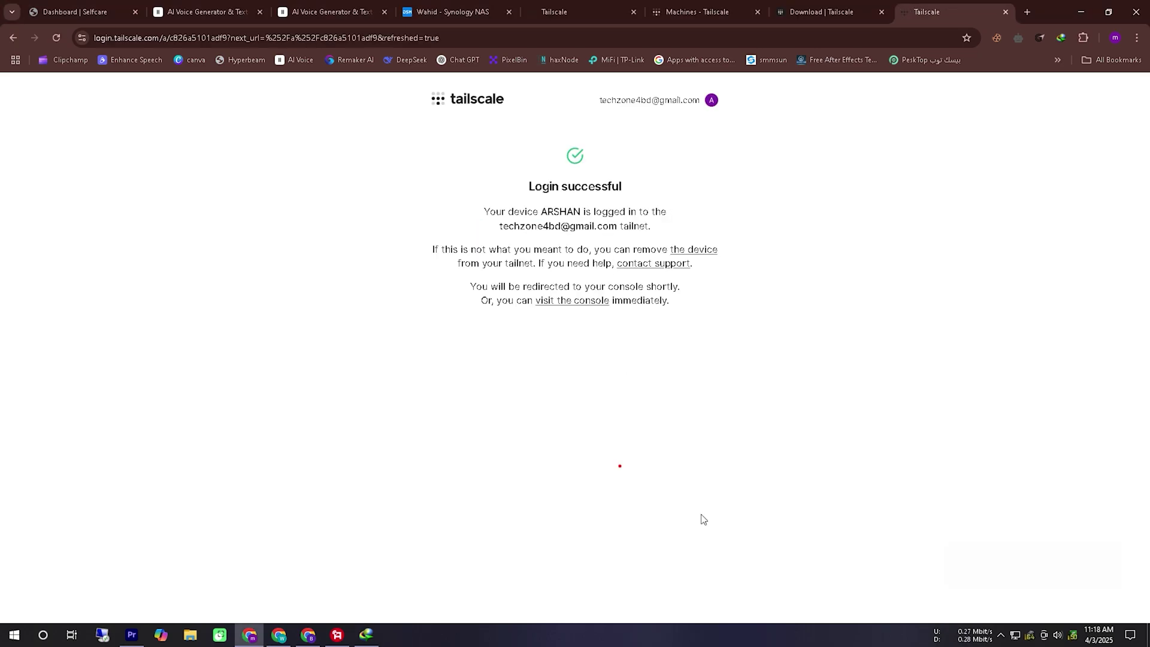
pyautogui.click(1001, 635)
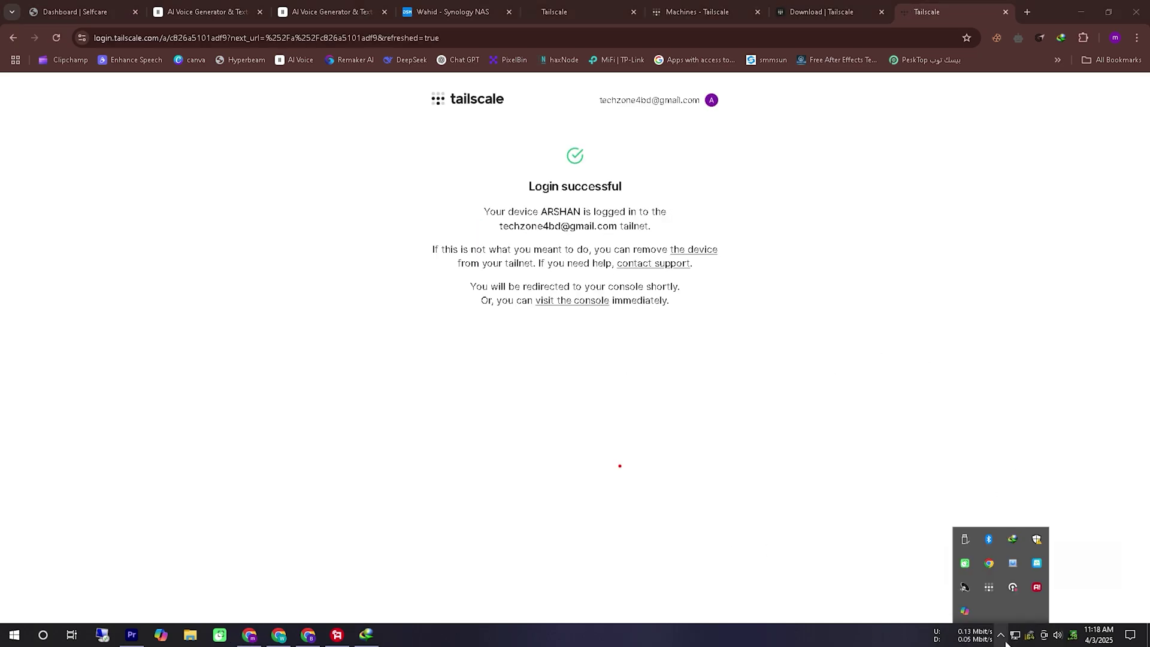
pyautogui.click(989, 596)
pyautogui.moveTo(982, 507)
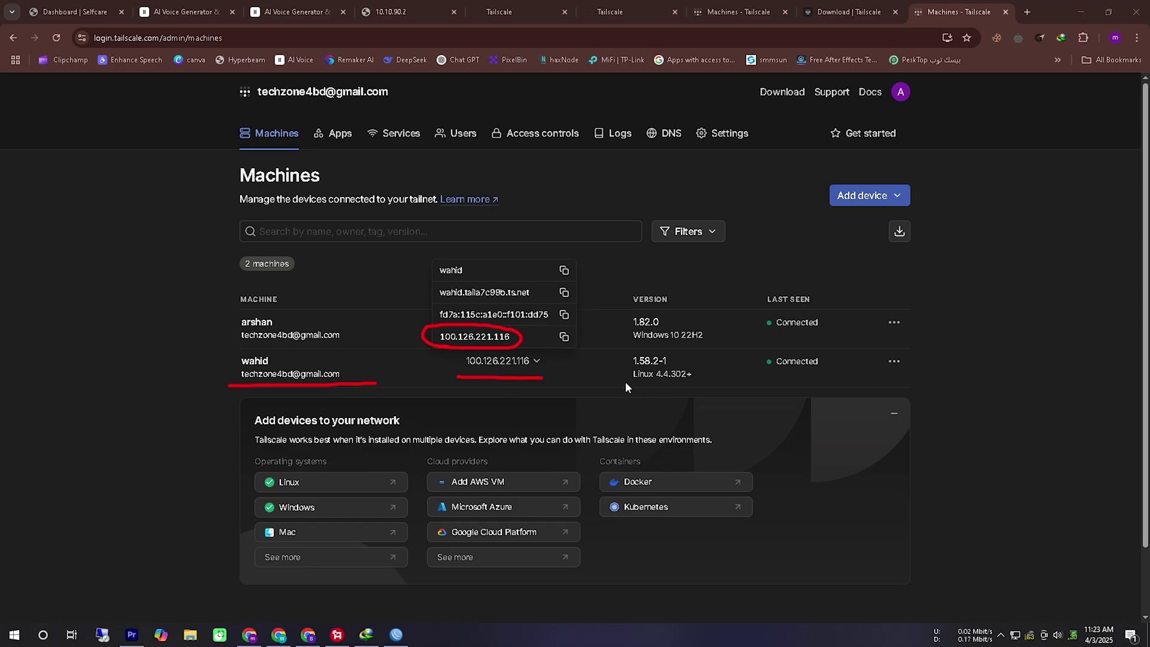
# - Underline the NAS machine's version and status on the Machines page, then clear the markup
pyautogui.moveTo(617, 383); pyautogui.dragTo(875, 379)
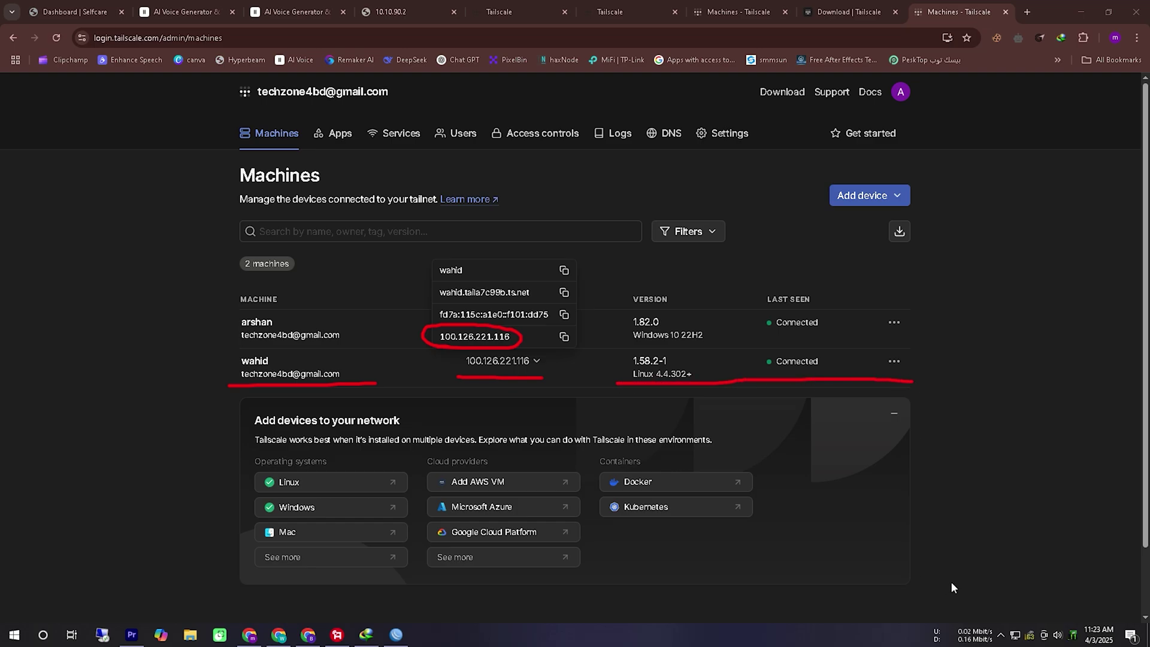
pyautogui.press('Escape')
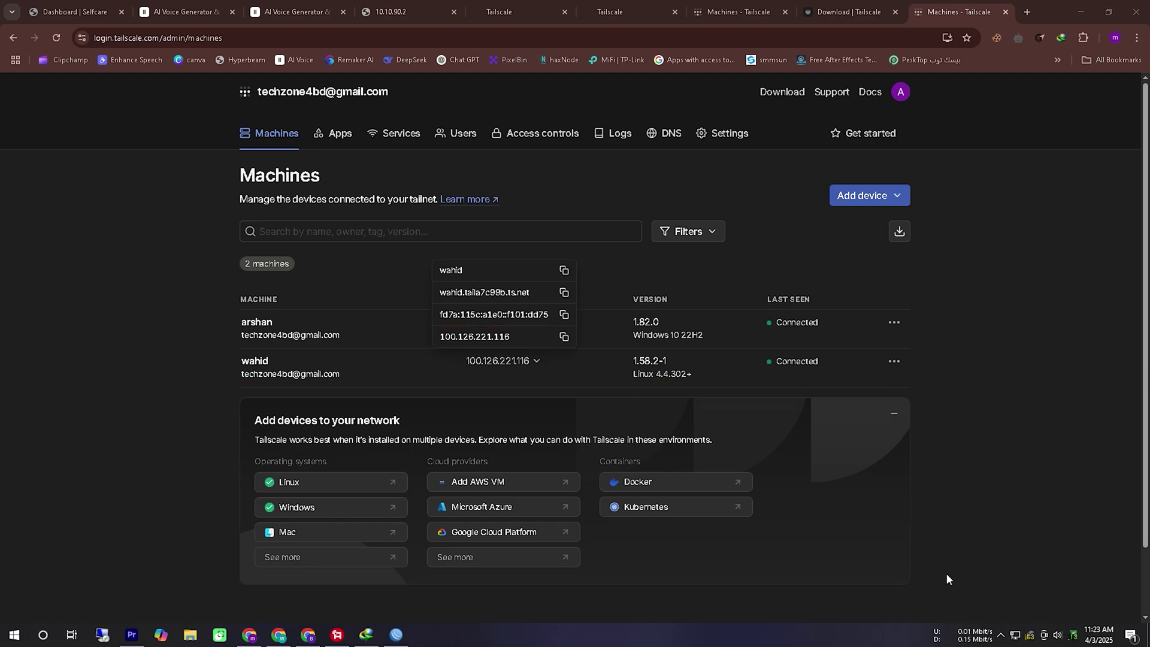
# - Copy the NAS address 100.126.221.116 and load it in a new browser tab
pyautogui.click(562, 337)
pyautogui.click(563, 337)
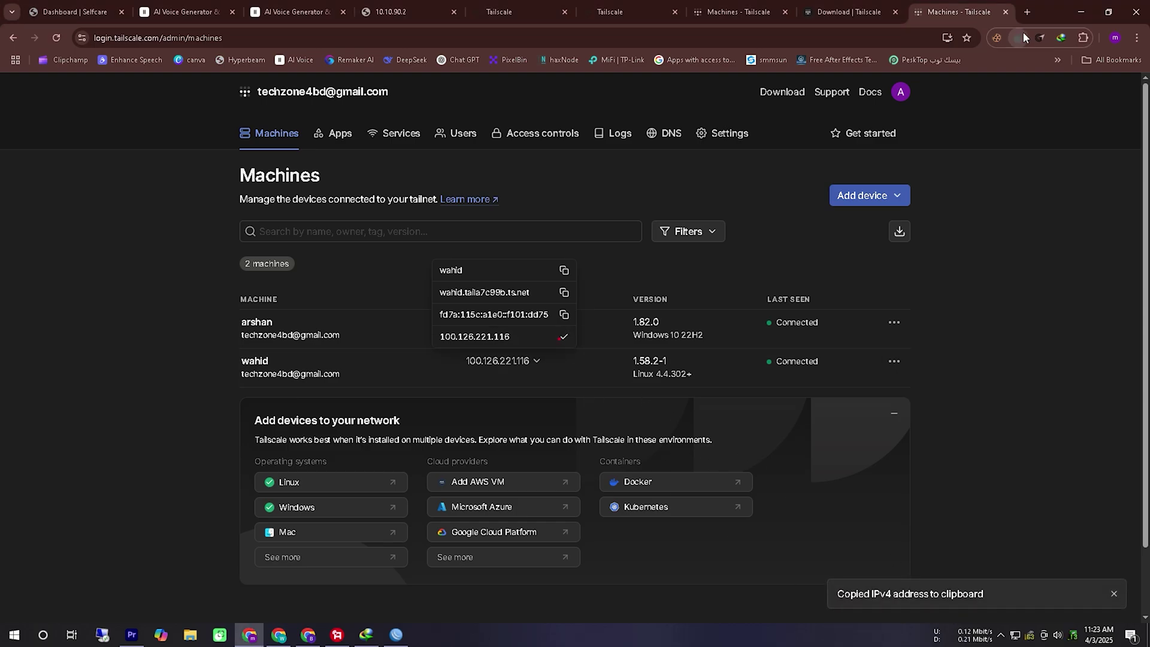
pyautogui.click(1027, 17)
pyautogui.rightClick(832, 34)
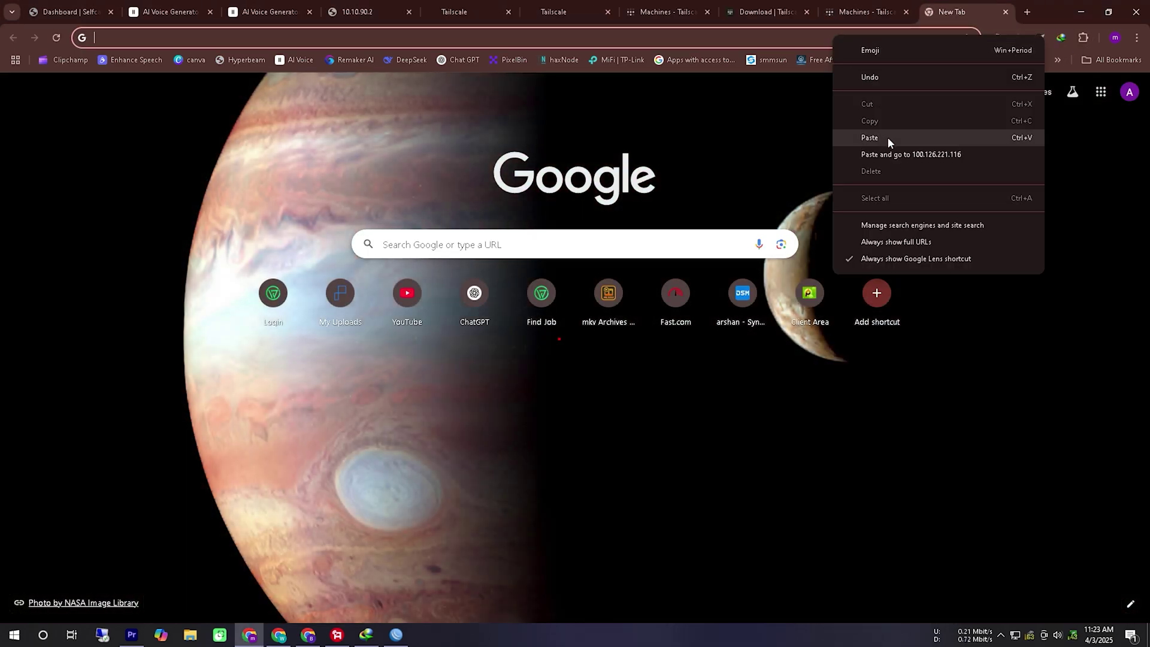
pyautogui.click(887, 154)
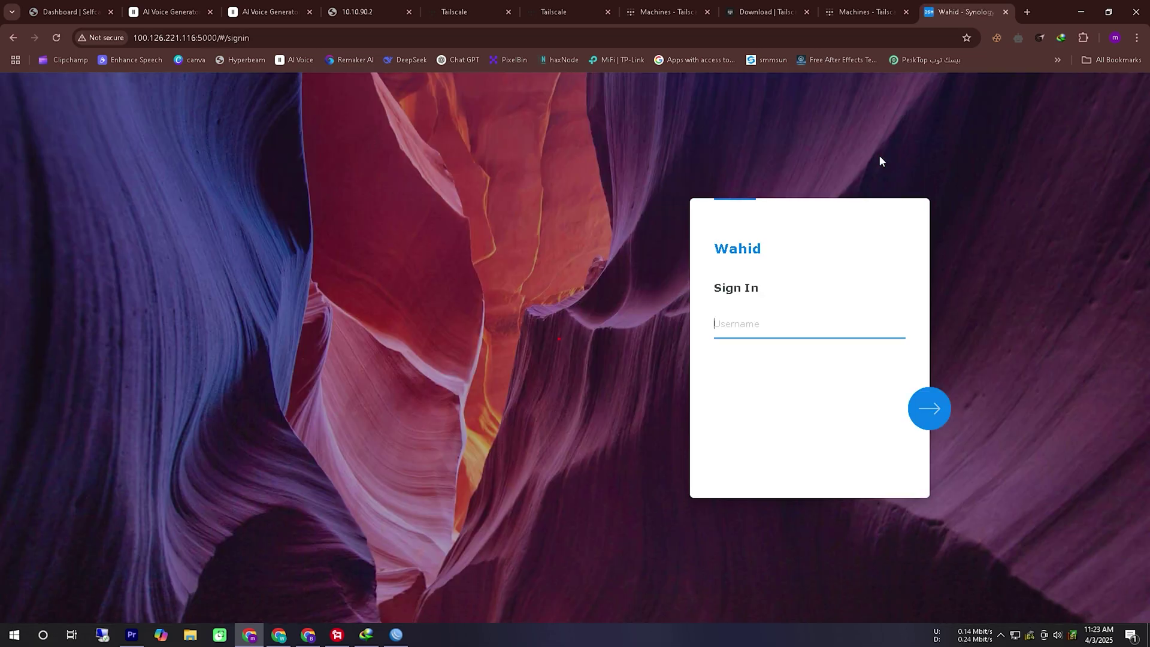
# - Sign in to DSM with the NAS account's username and password
pyautogui.click(781, 353)
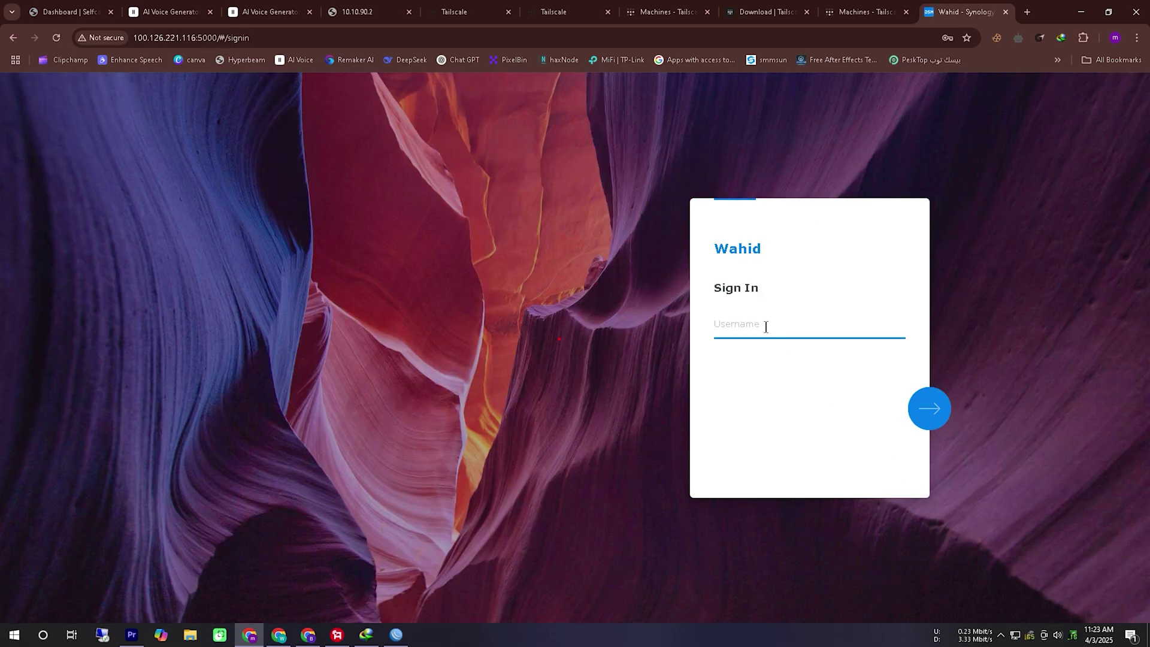
pyautogui.press('Return')
pyautogui.click(930, 410)
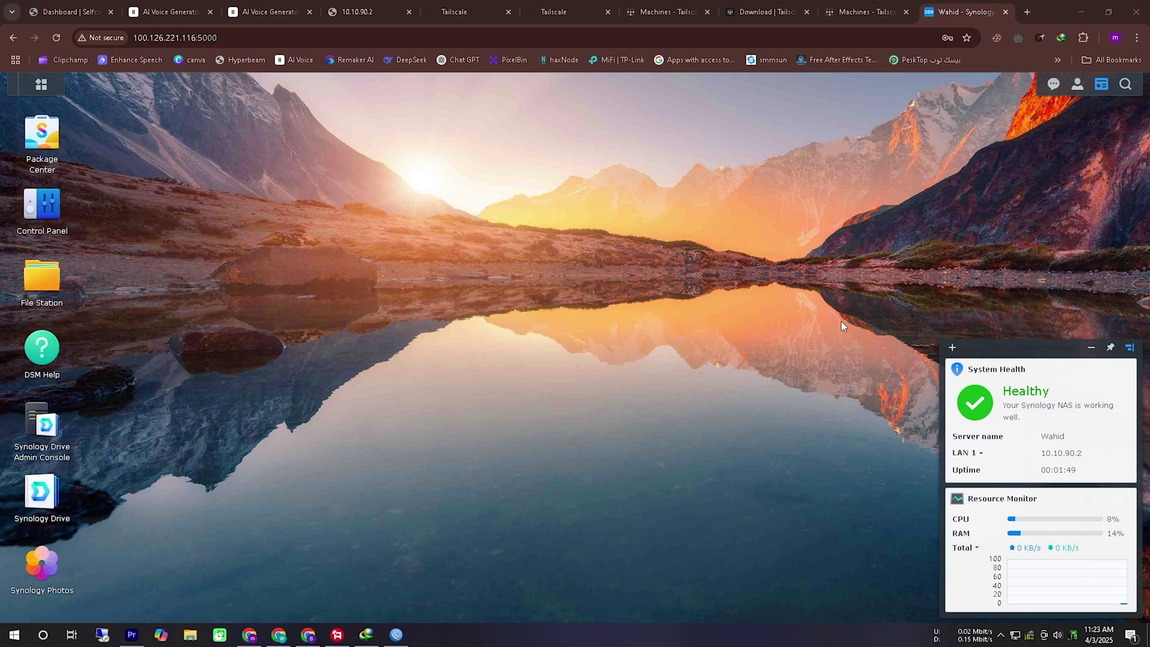
pyautogui.click(838, 11)
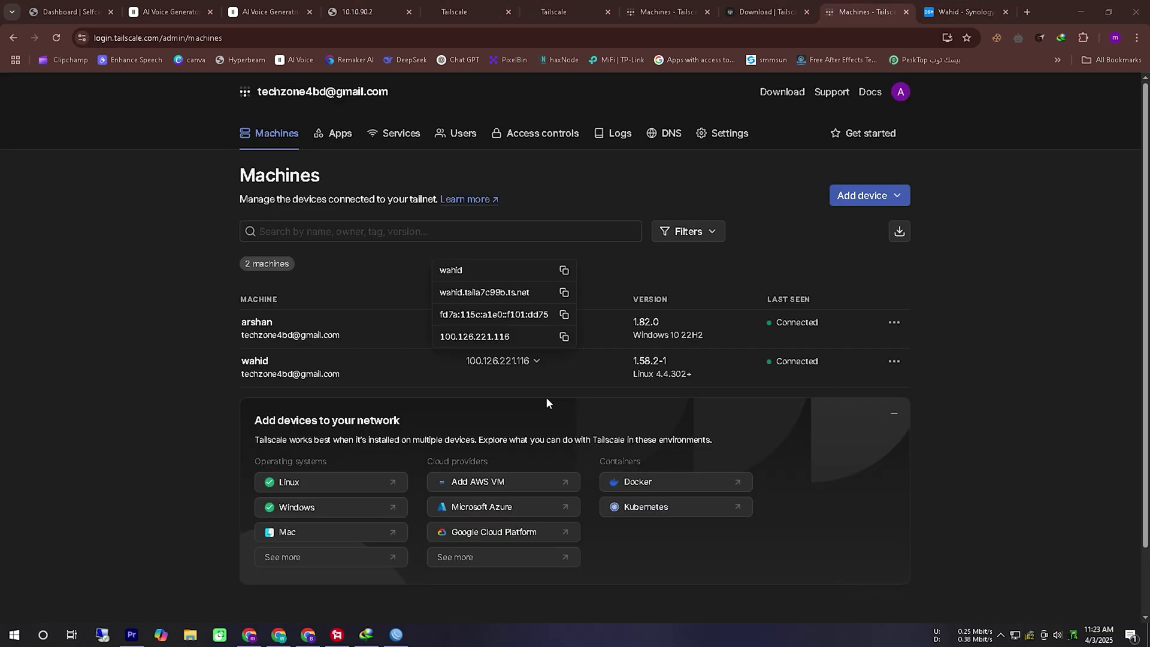
pyautogui.moveTo(574, 369)
pyautogui.mouseDown()
pyautogui.moveTo(506, 324)
pyautogui.moveTo(431, 329)
pyautogui.mouseUp()
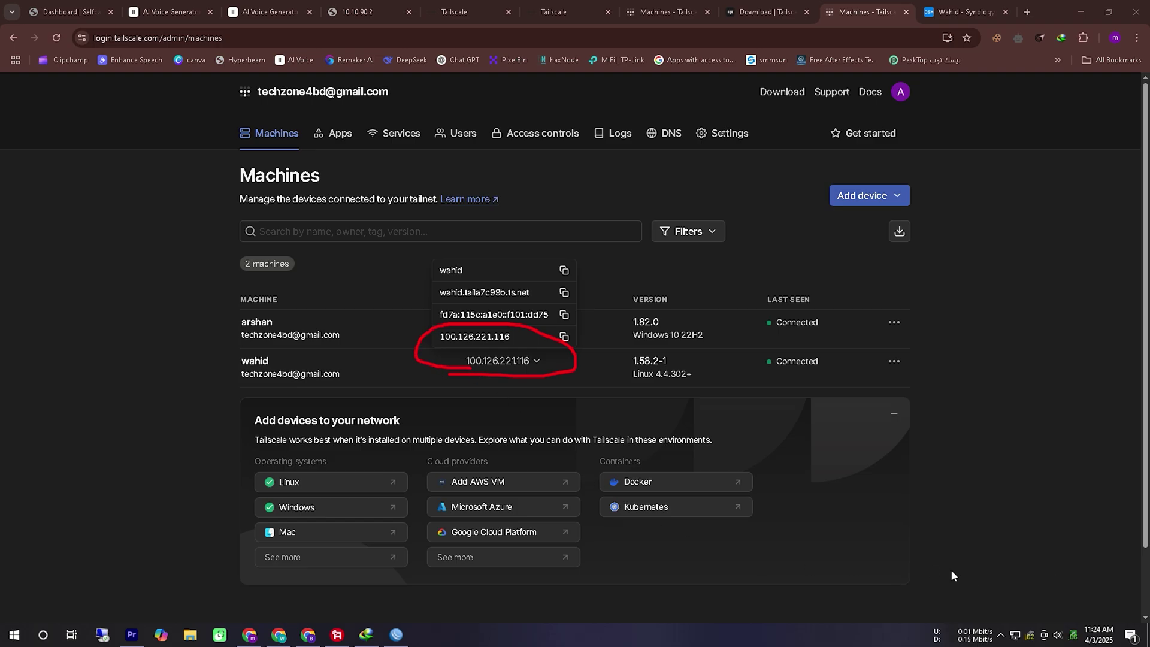
pyautogui.click(946, 14)
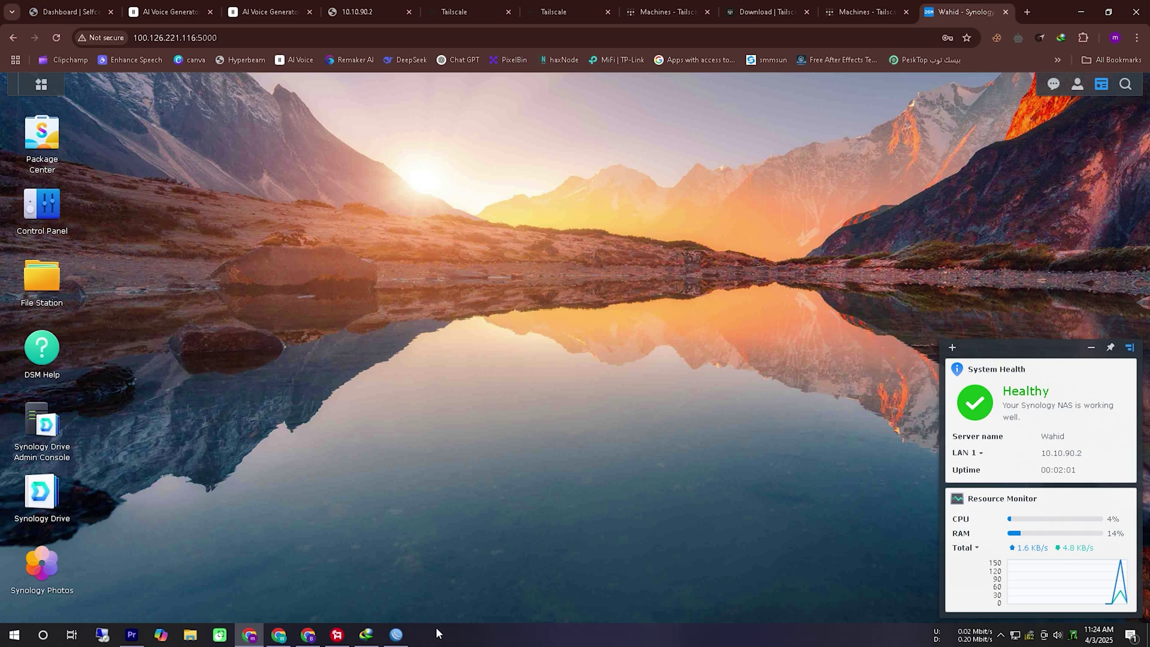
# - Open the network path \\100.126.221.116 from the Windows Start search
pyautogui.click(14, 635)
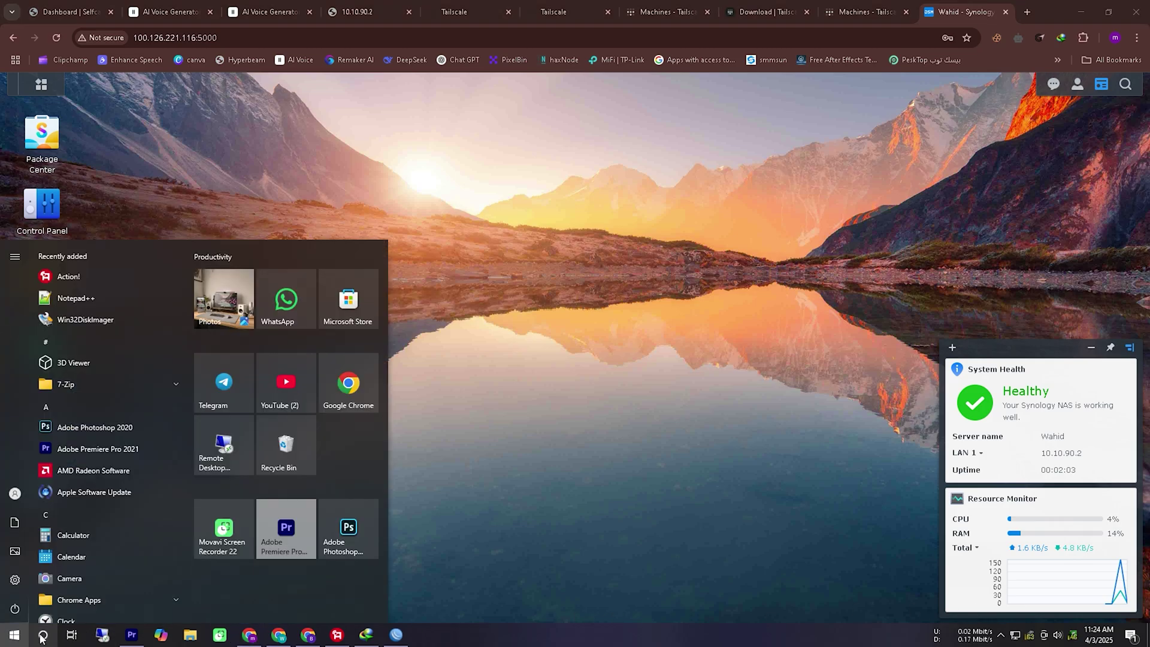
pyautogui.write('\\\\100.126.221.116')
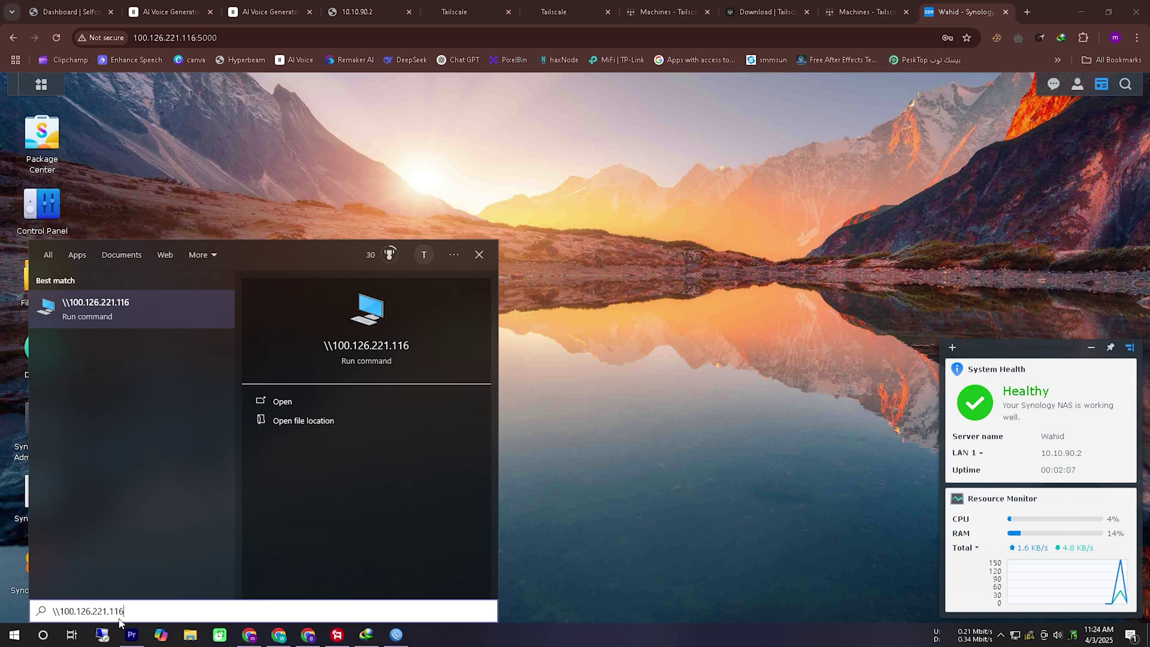
pyautogui.press('Return')
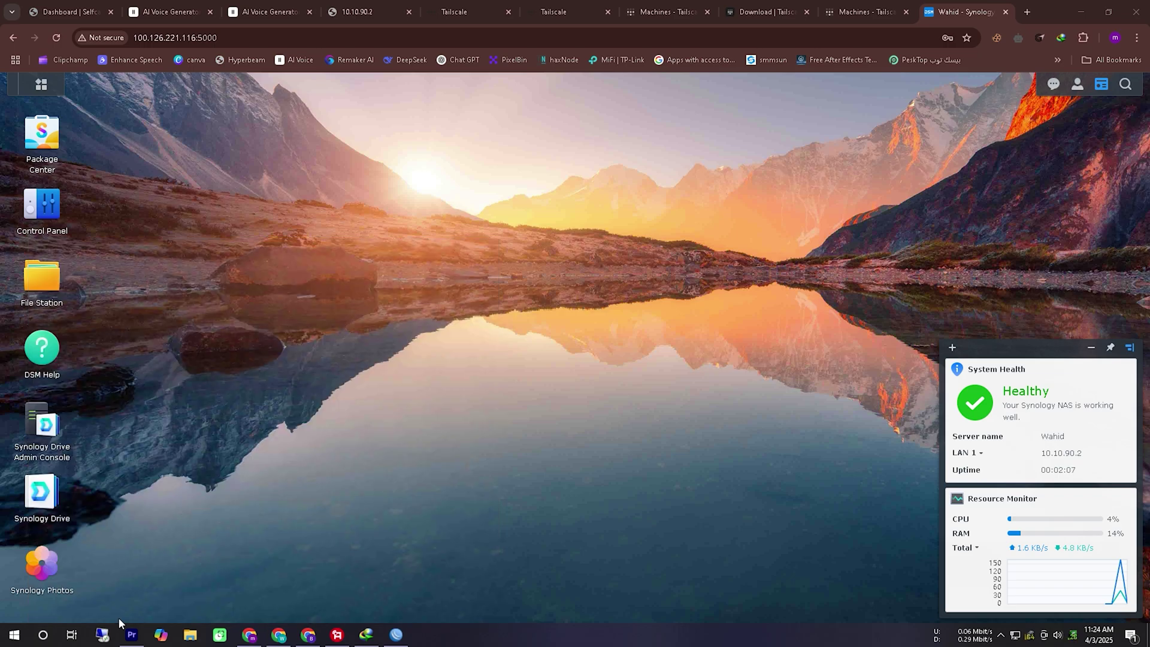
# - Enter the NAS username and password, remember the credentials, and connect to the shares
pyautogui.write('w')
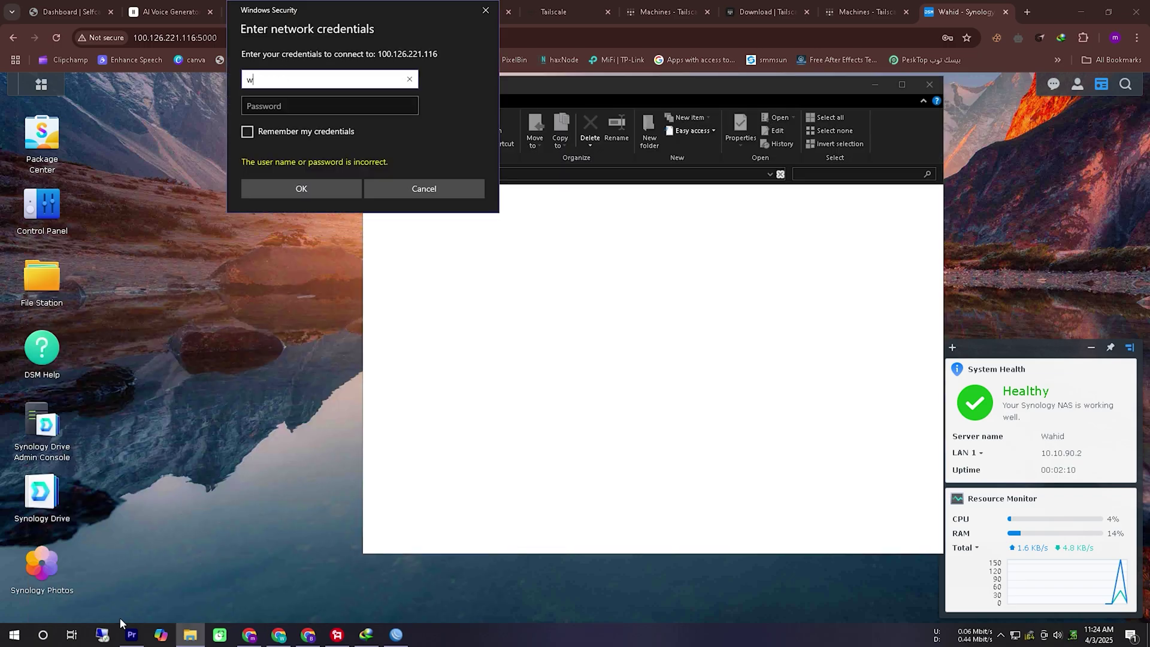
pyautogui.write('ahid')
pyautogui.press('Tab')
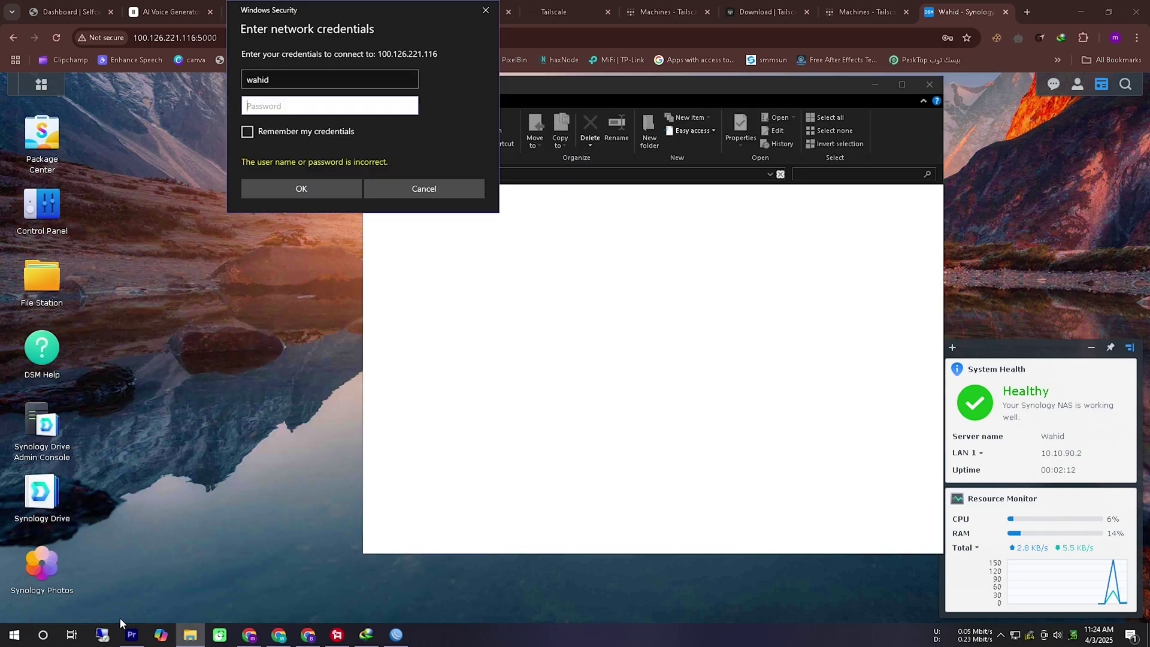
pyautogui.write('••')
pyautogui.click(331, 132)
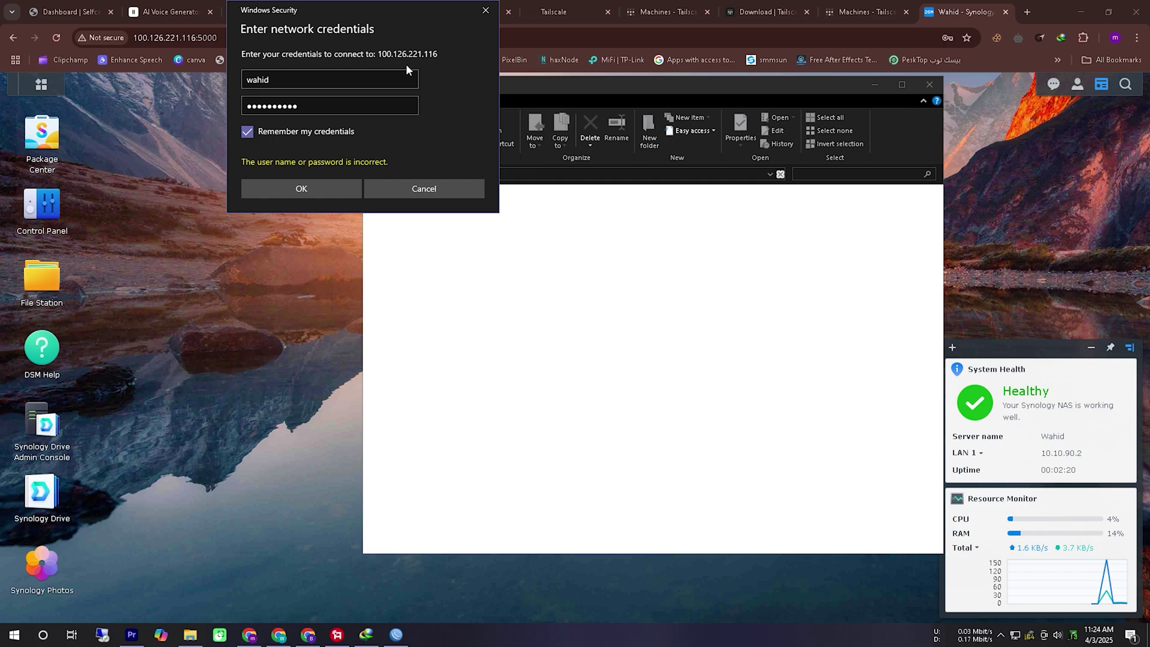
pyautogui.moveTo(372, 62)
pyautogui.mouseDown()
pyautogui.moveTo(421, 66)
pyautogui.moveTo(406, 39)
pyautogui.moveTo(426, 79)
pyautogui.moveTo(442, 72)
pyautogui.mouseUp()
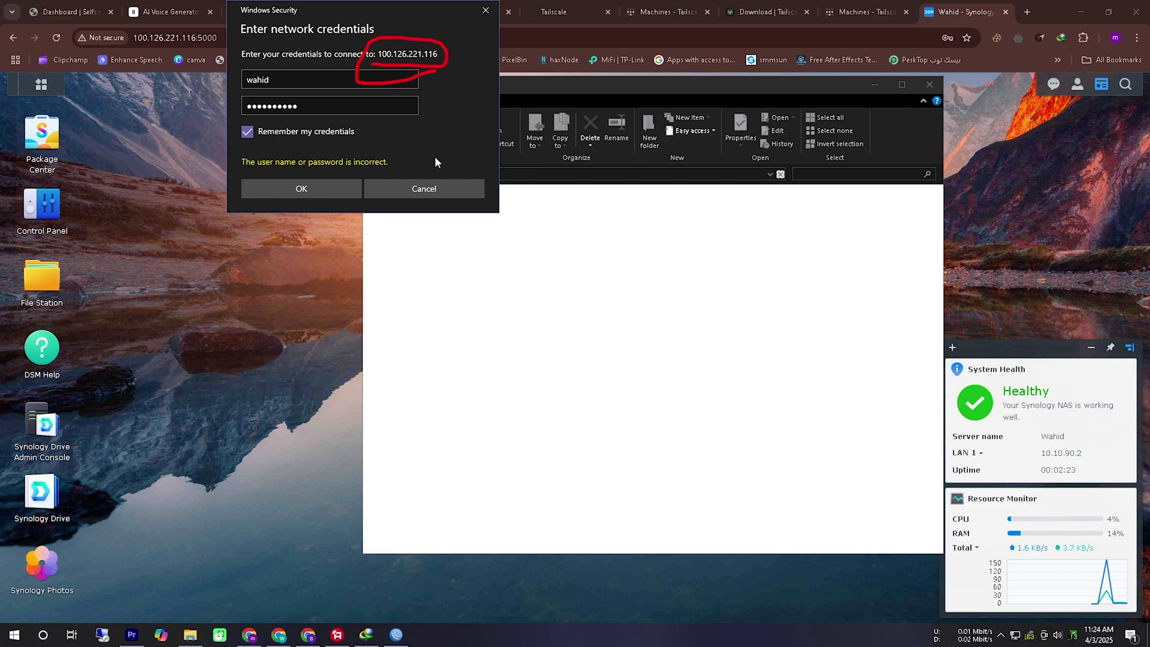
pyautogui.click(325, 193)
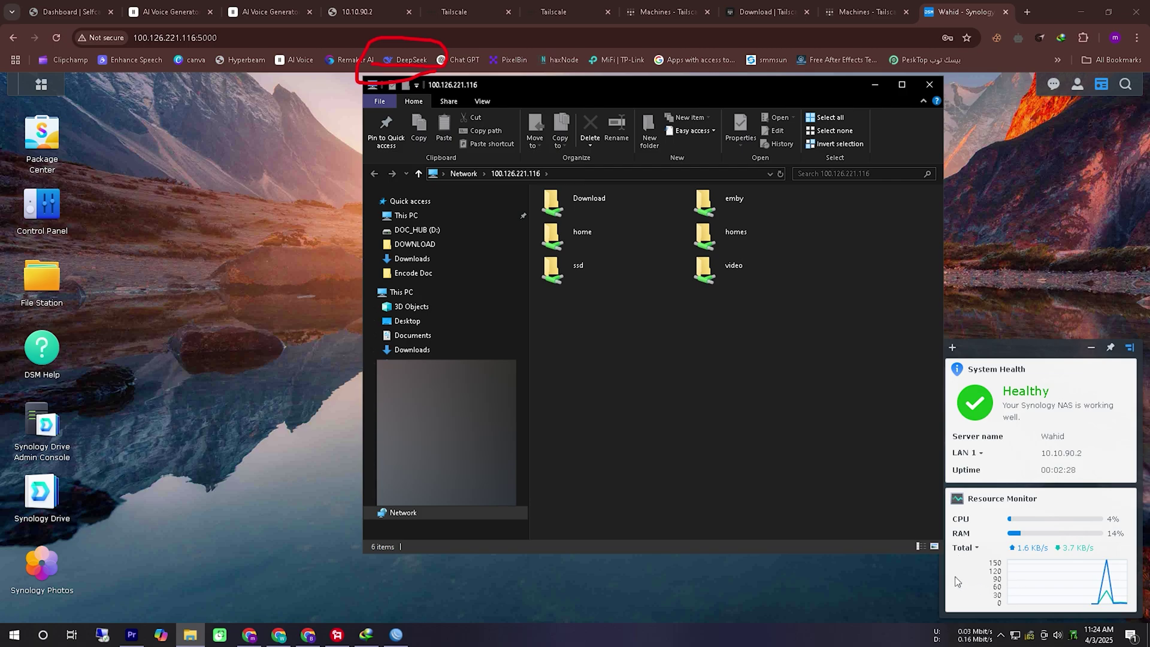
pyautogui.moveTo(484, 187)
pyautogui.mouseDown()
pyautogui.moveTo(554, 179)
pyautogui.moveTo(488, 166)
pyautogui.moveTo(498, 181)
pyautogui.mouseUp()
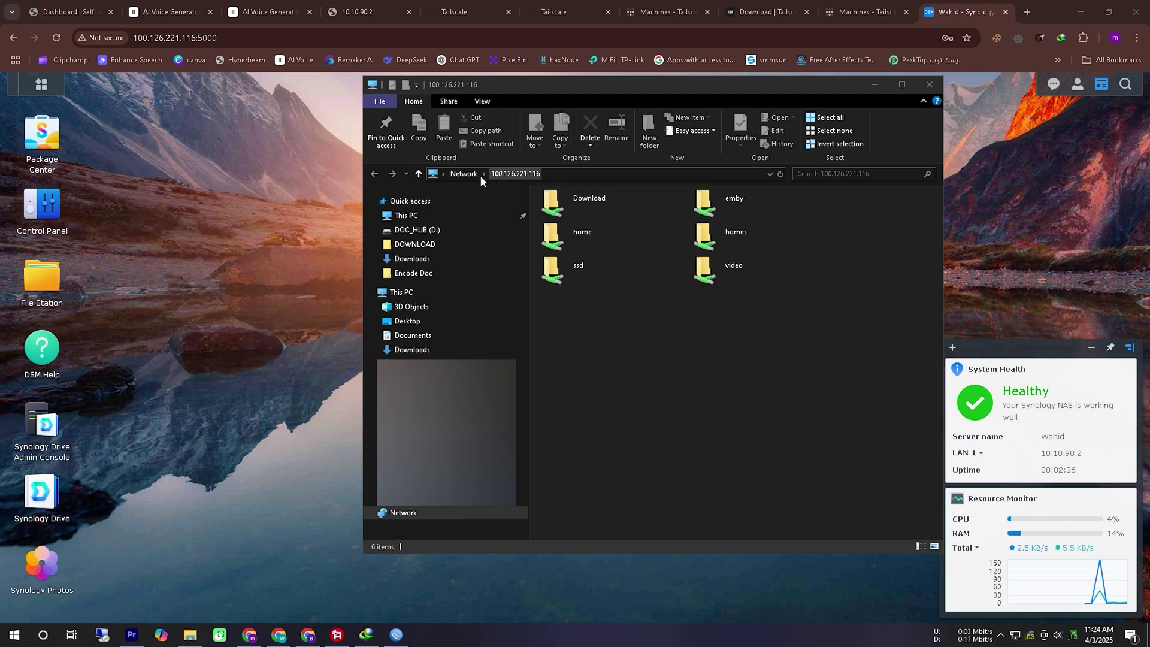
pyautogui.click(494, 161)
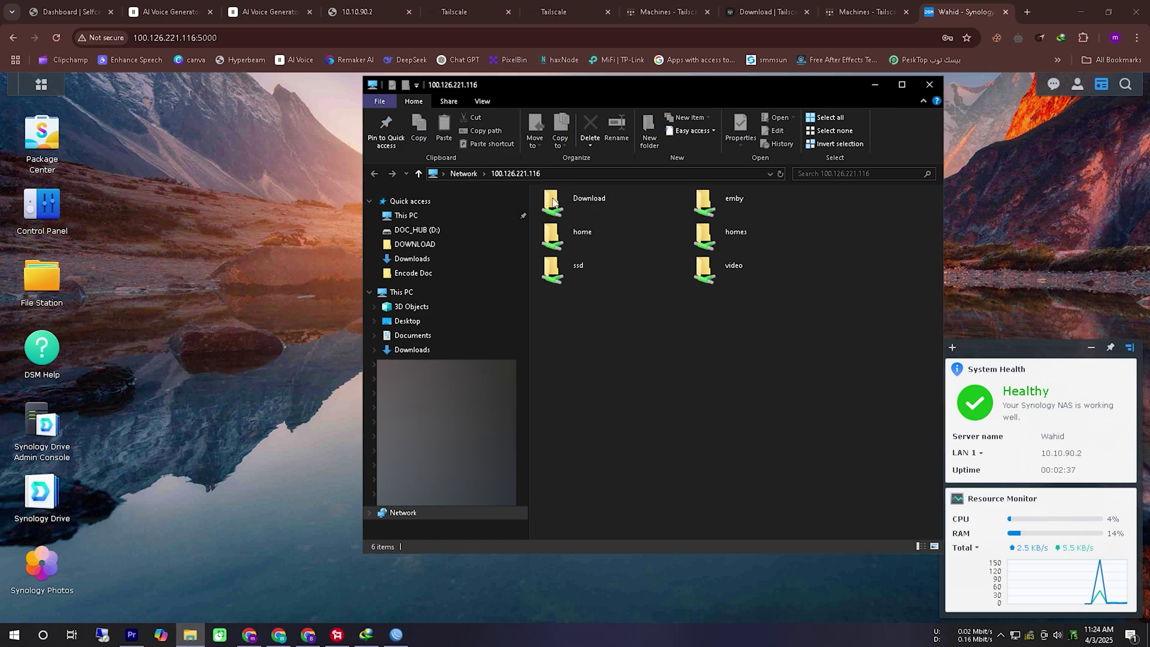
pyautogui.doubleClick(585, 270)
pyautogui.click(375, 173)
pyautogui.doubleClick(725, 282)
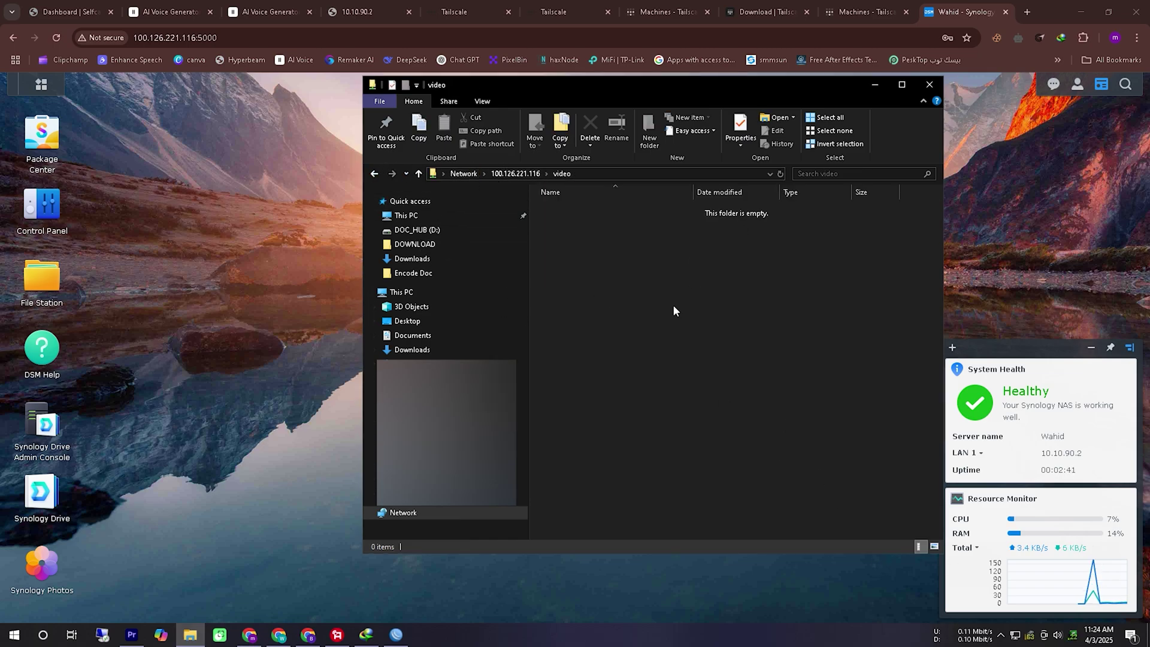
pyautogui.hotkey('alt', 'Left')
pyautogui.doubleClick(787, 272)
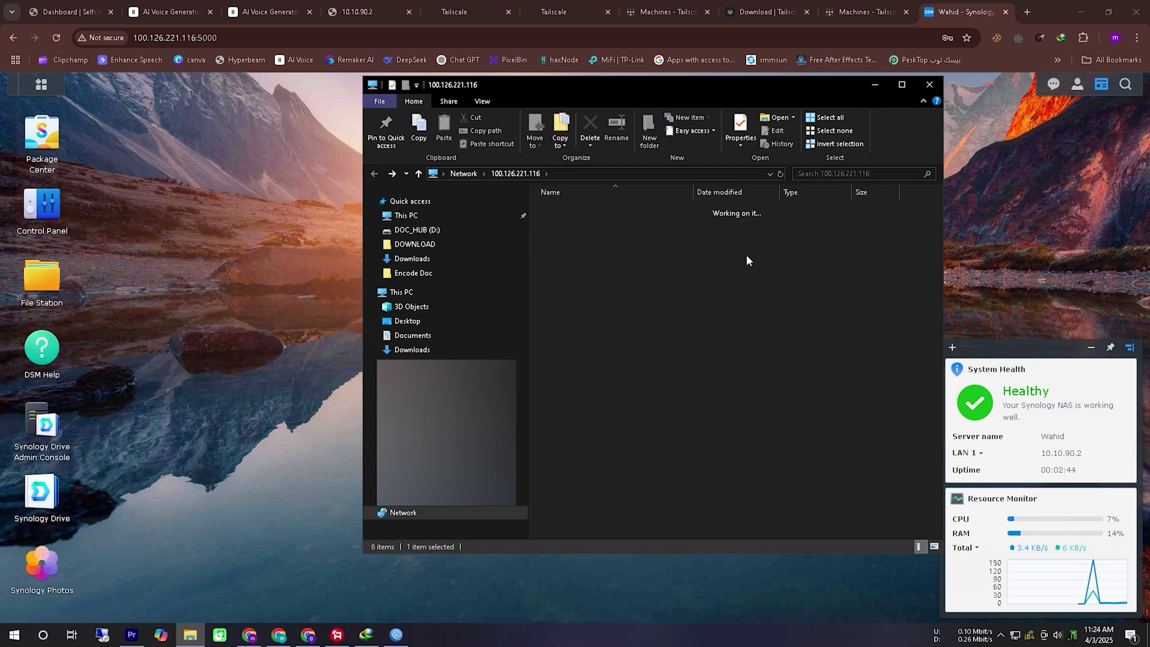
pyautogui.hotkey('alt', 'Left')
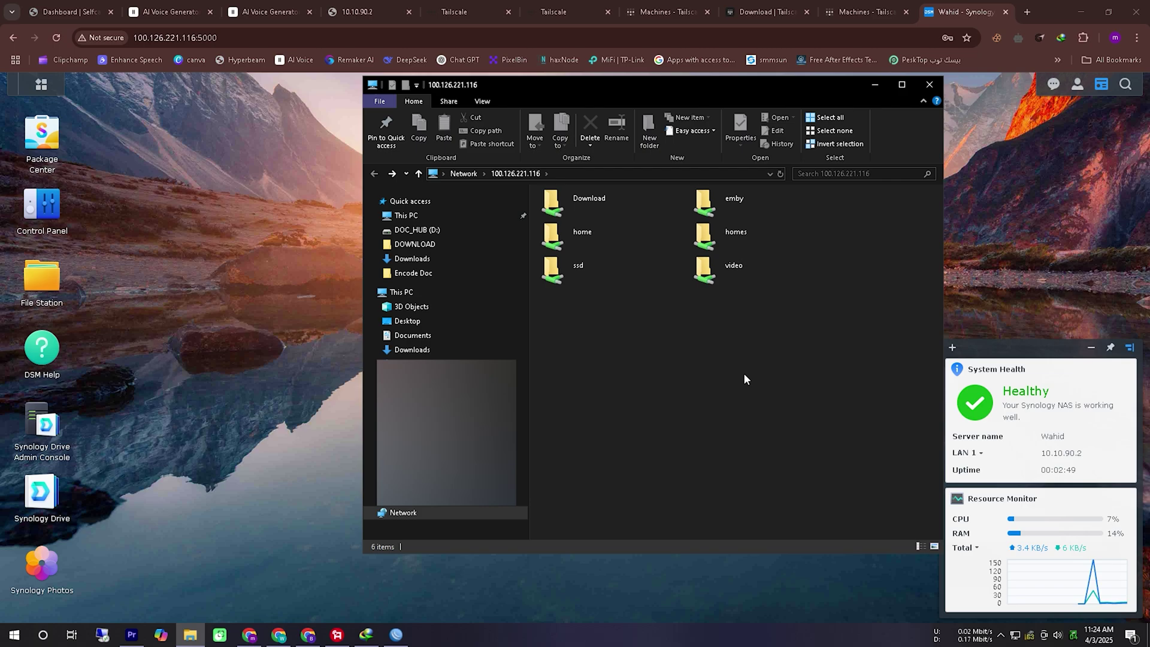
# - Check Tailscale under Installed in Package Center, then restore and reposition the window
pyautogui.click(51, 148)
pyautogui.click(61, 166)
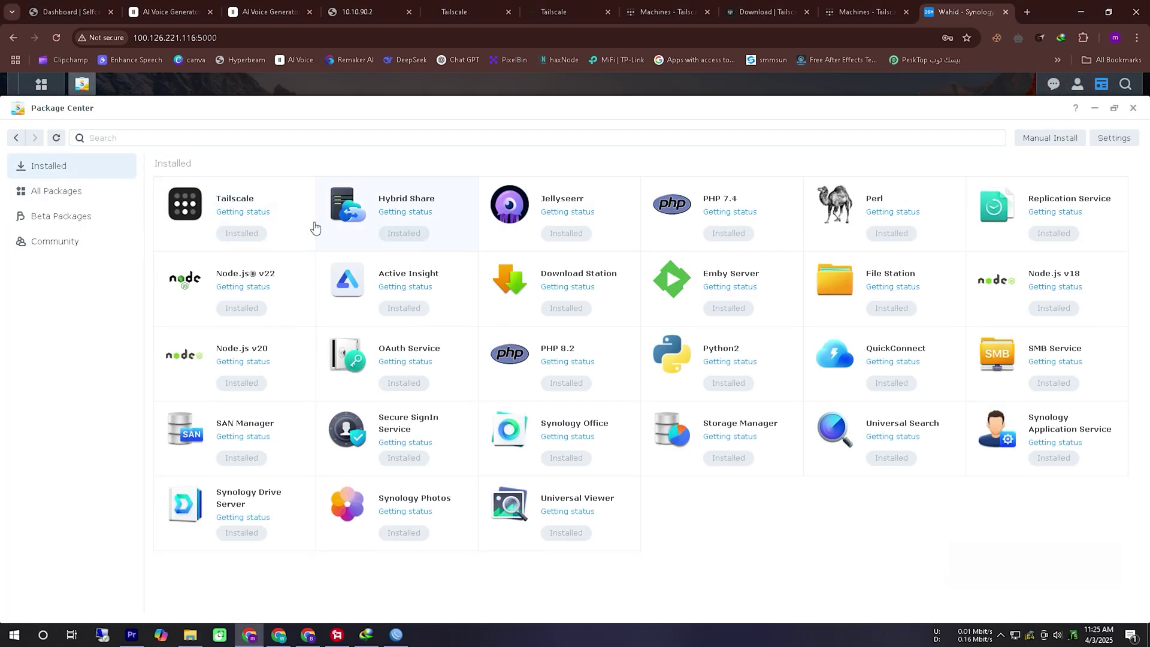
pyautogui.click(279, 196)
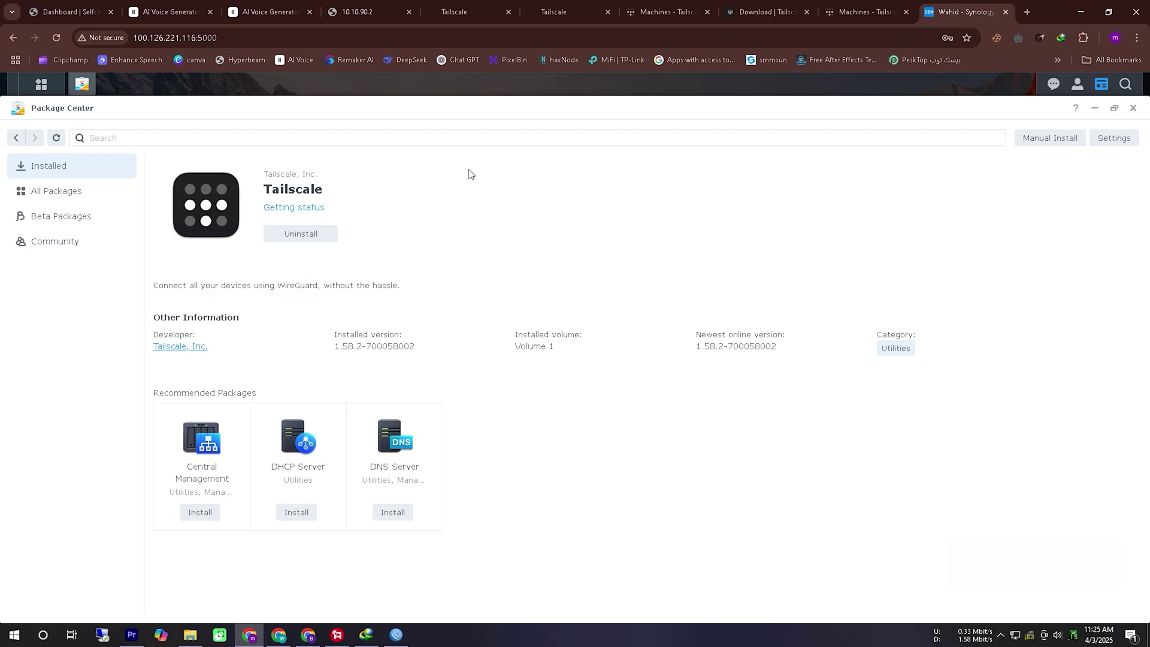
pyautogui.click(1115, 108)
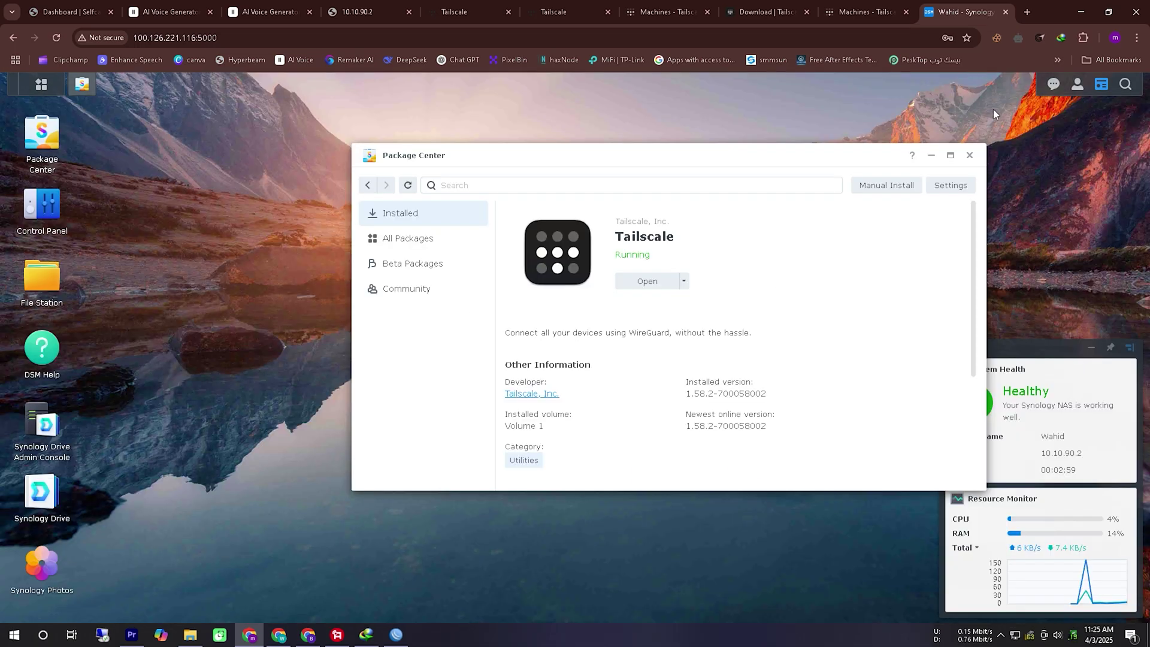
pyautogui.moveTo(760, 150); pyautogui.dragTo(608, 127)
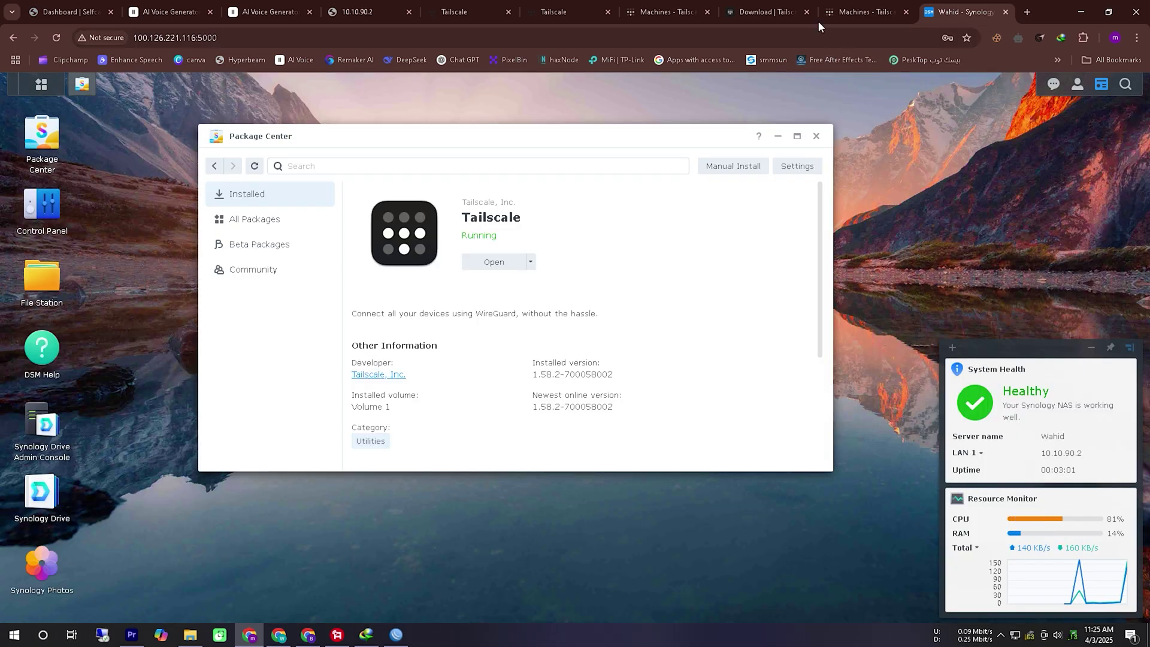
# - Return to the Tailscale Machines list, closing the NAS address copy list
pyautogui.click(656, 7)
pyautogui.click(230, 267)
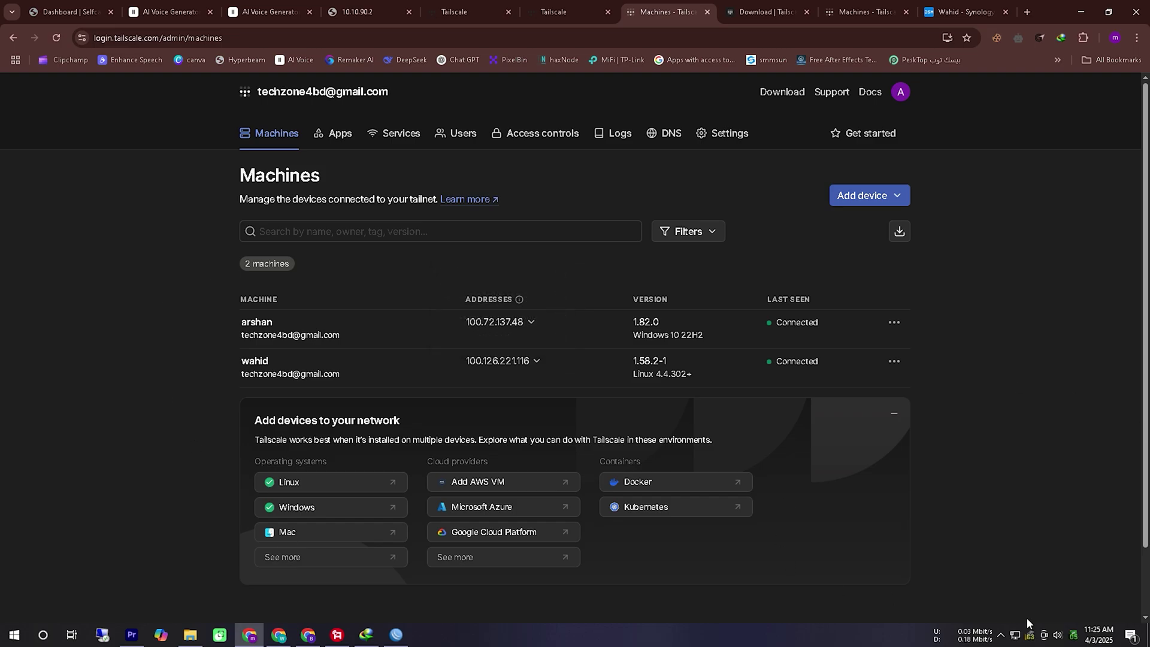
pyautogui.click(956, 12)
pyautogui.click(874, 9)
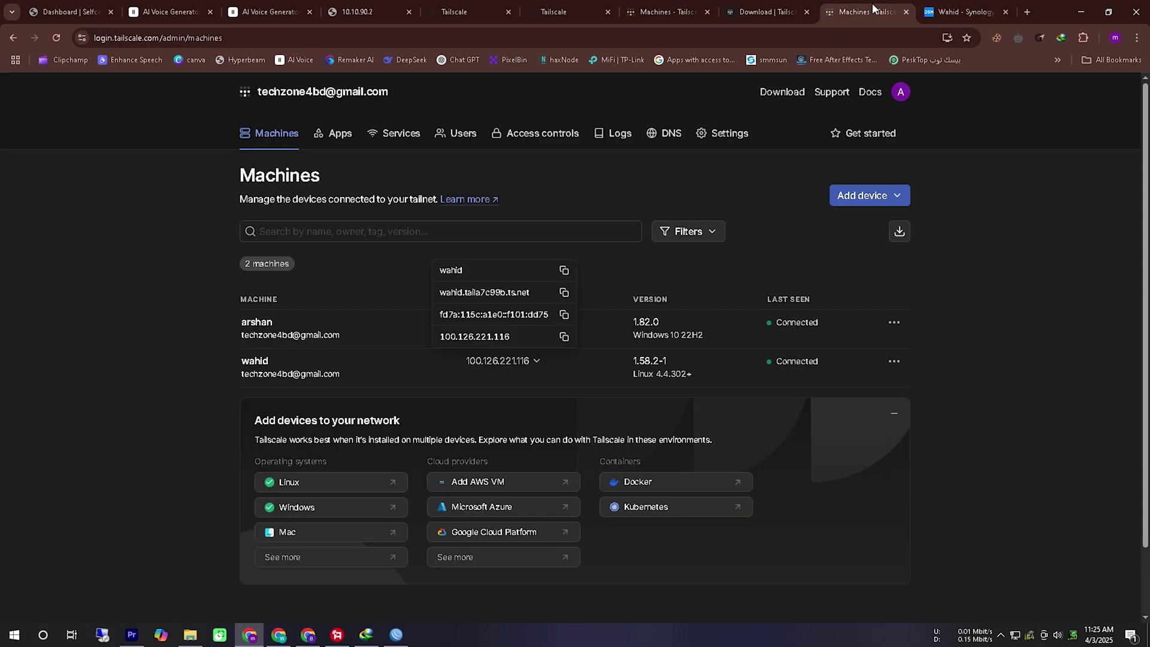